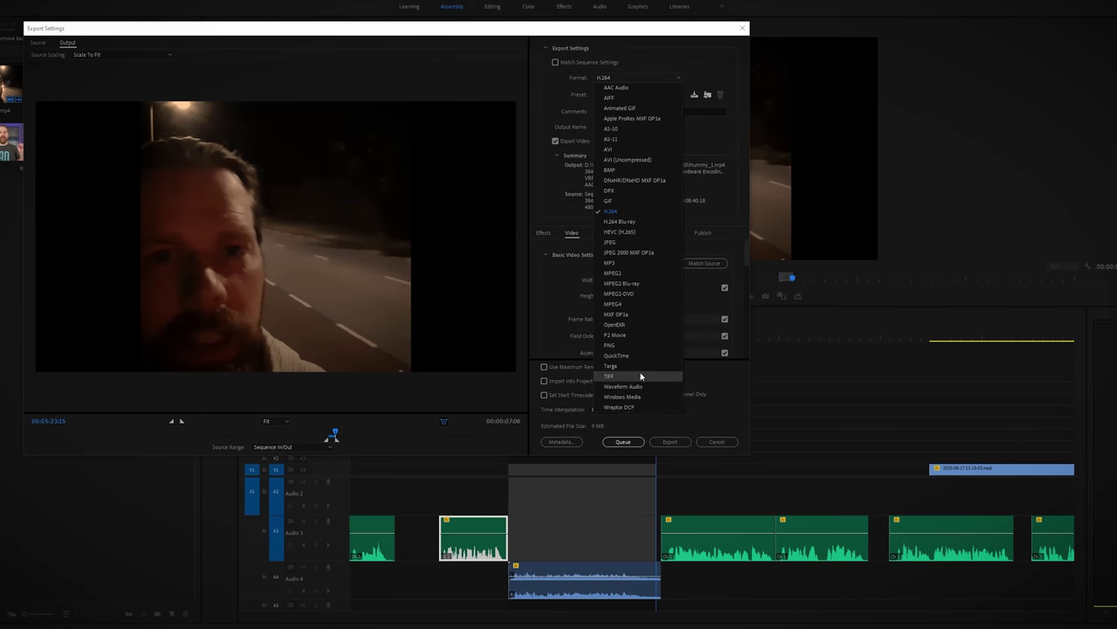
Export the sequence's audio as an uncompressed stereo Waveform Audio file at 48000 Hz and 24 bit
click(636, 388)
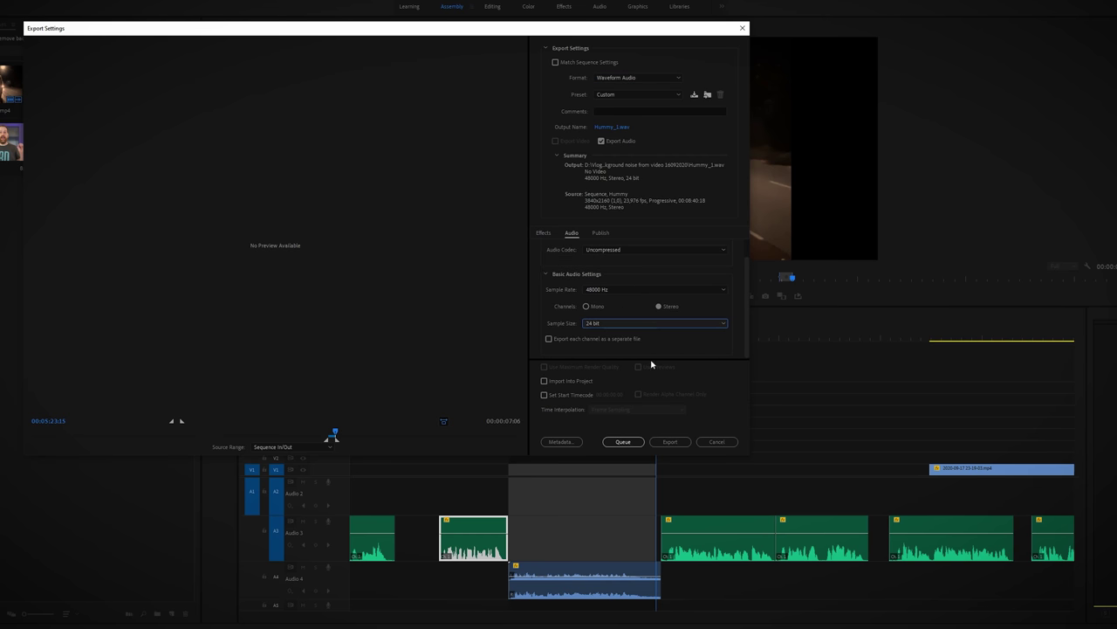
click(670, 441)
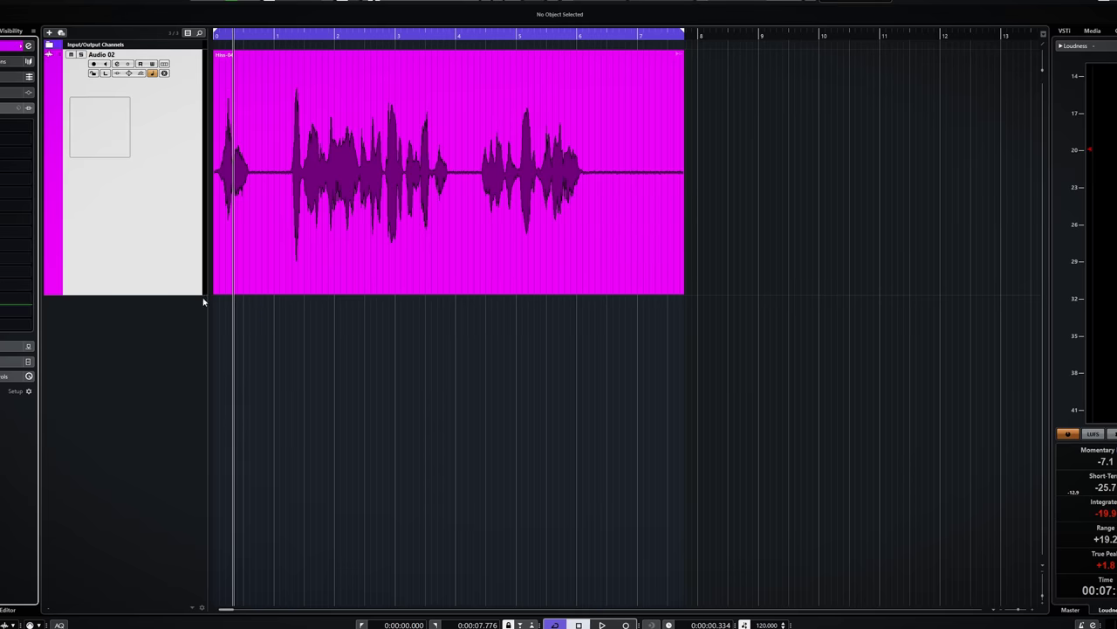
In the audio workstation, split the Hiss-04 clip around its three pauses and lower the pause parts to -19.18 dB
mouse_move(186, 294)
mouse_down()
mouse_move(185, 315)
mouse_move(185, 302)
mouse_up()
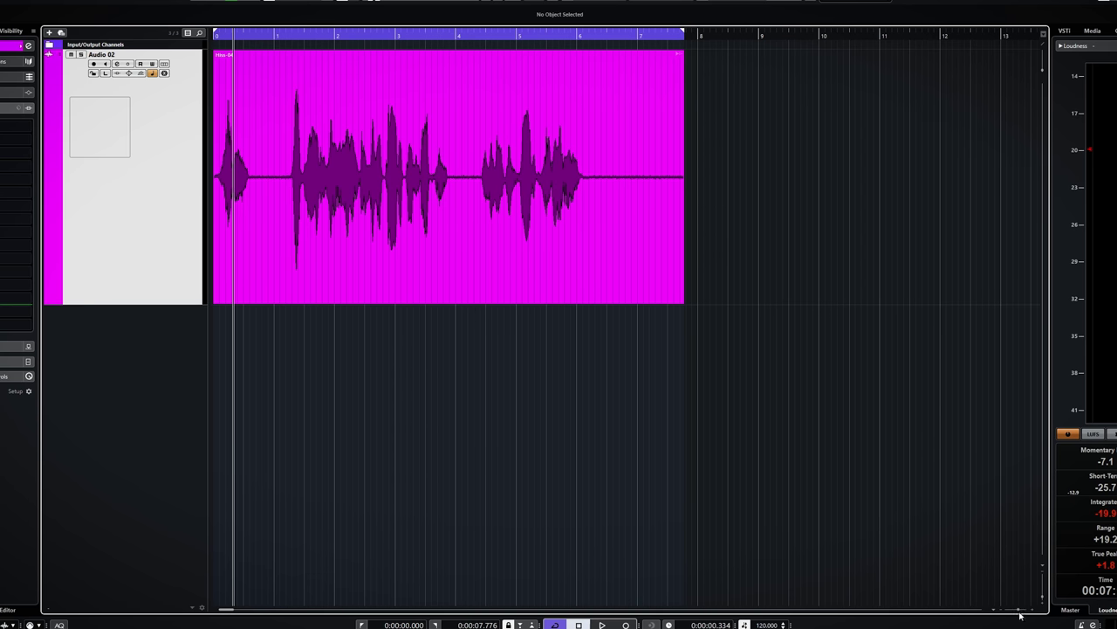
drag(1019, 611, 1030, 610)
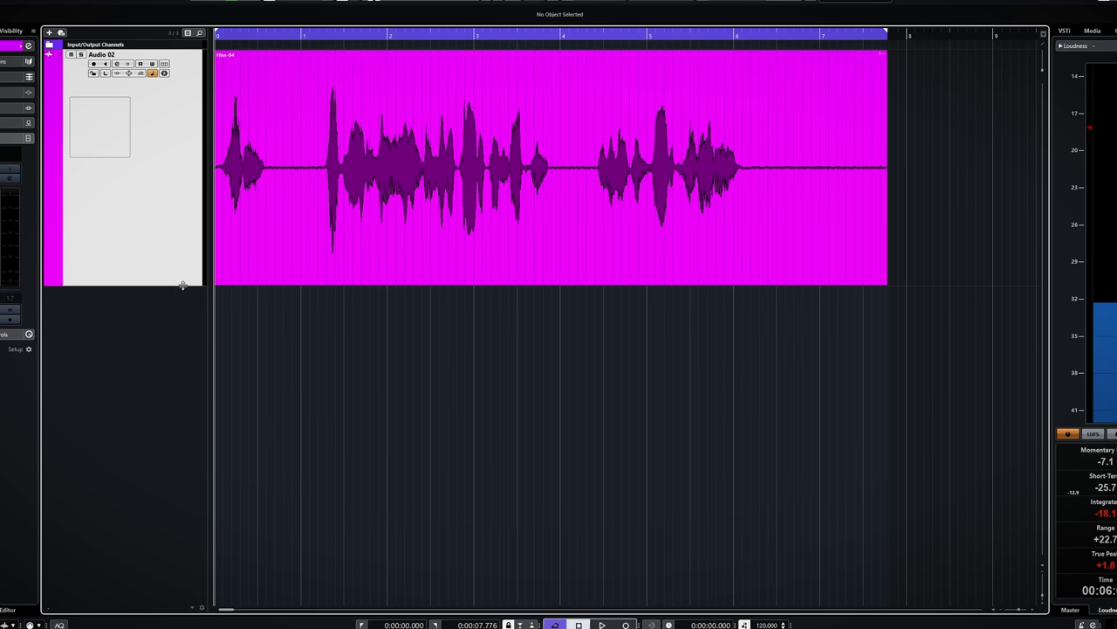
drag(183, 290, 181, 304)
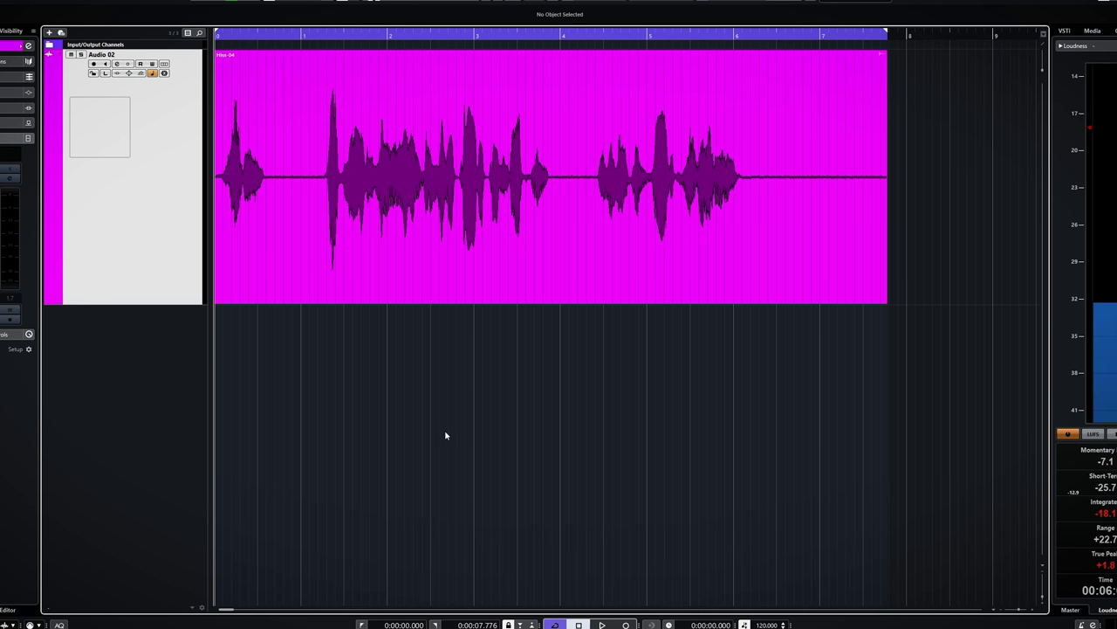
key(space)
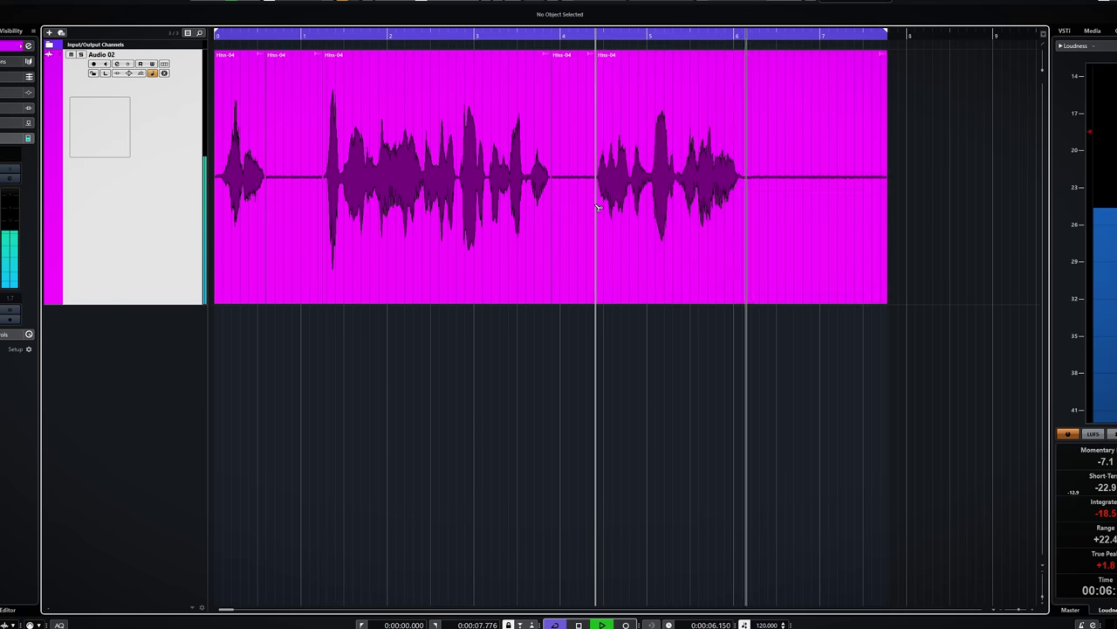
click(743, 195)
shift+click(573, 175)
shift+click(306, 94)
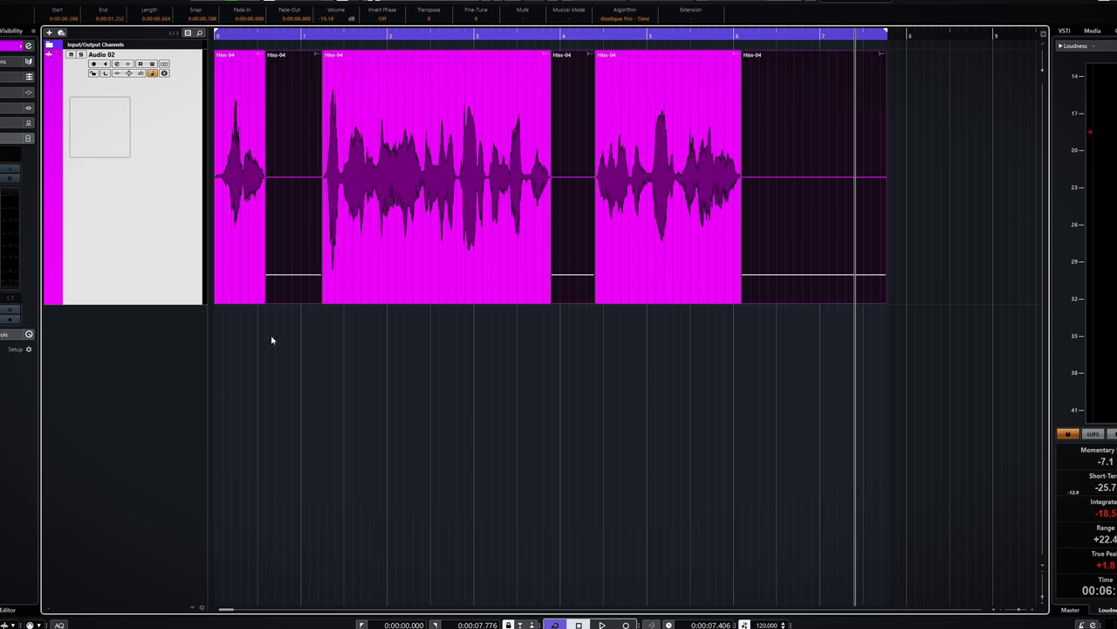
Crossfade all the Hiss-04 parts at their cuts and lengthen the fade at the start of the first pause
drag(271, 341, 796, 253)
key(x)
key(h)
key(h)
key(h)
key(g)
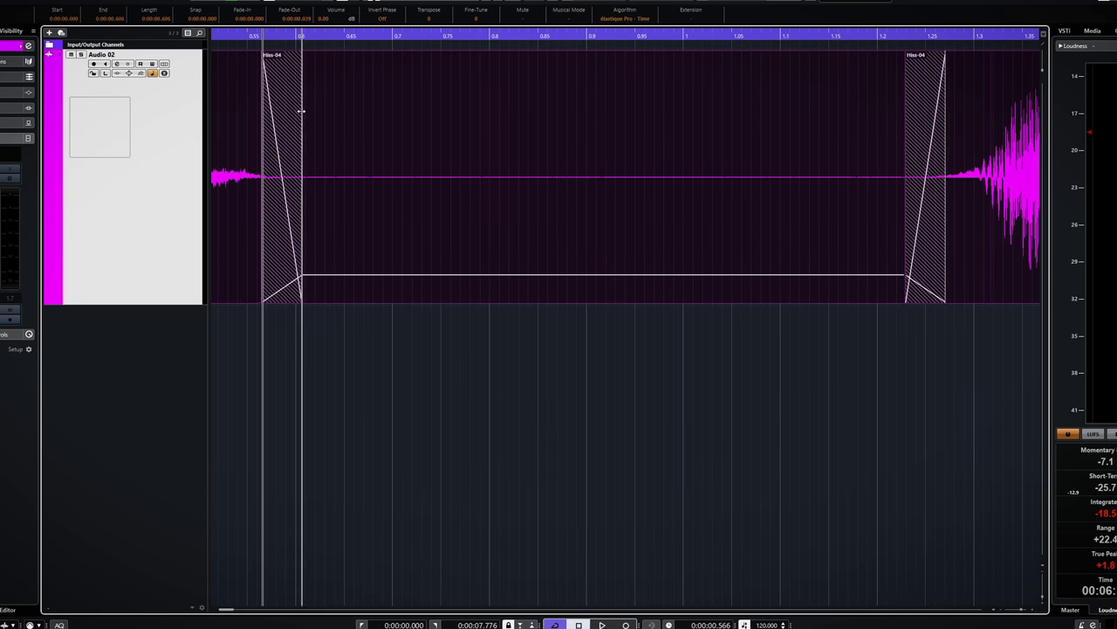
drag(297, 111, 322, 119)
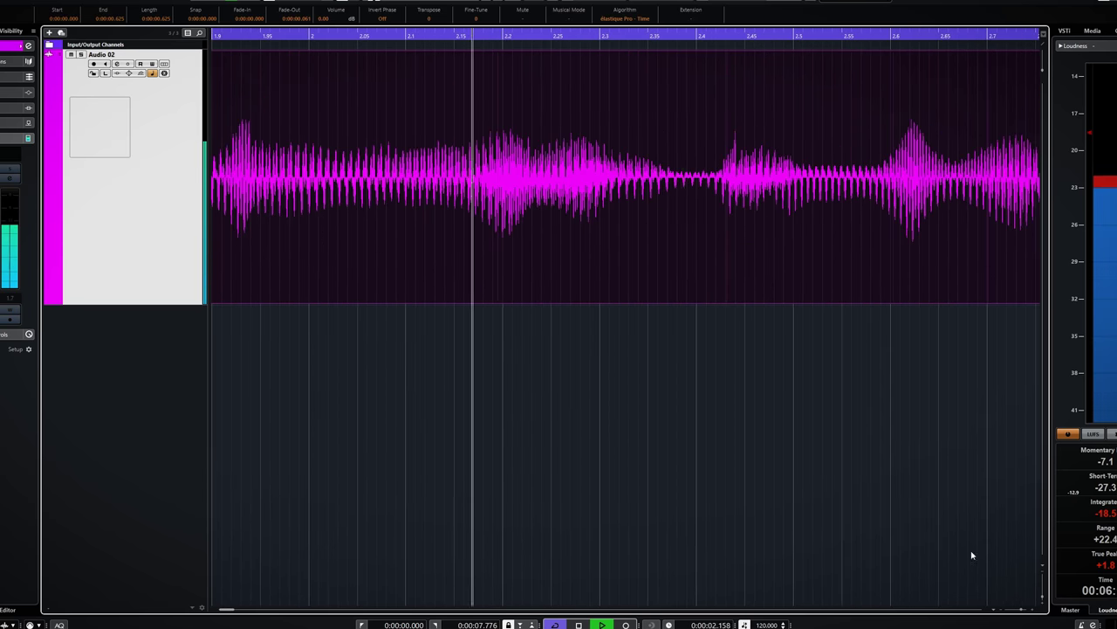
Play back the edited Hiss-04 clip to check the crossfaded pauses across its whole length
key(g)
key(g)
key(g)
key(g)
key(g)
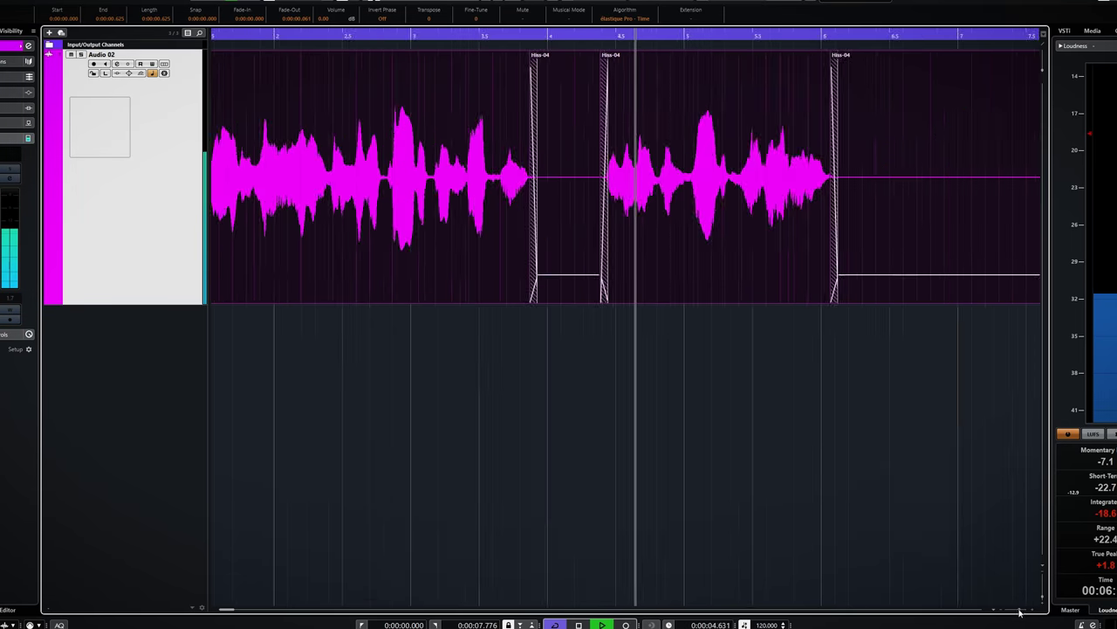
key(g)
key(g)
key(space)
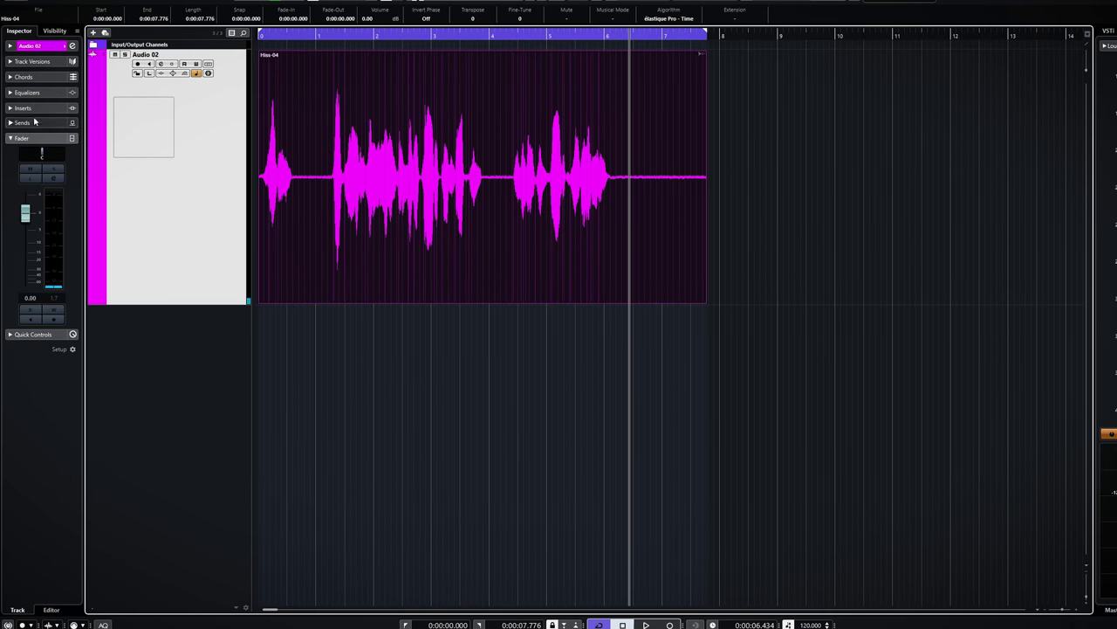
Add the Pro-G gate as the first insert effect on the Audio 02 track
click(44, 109)
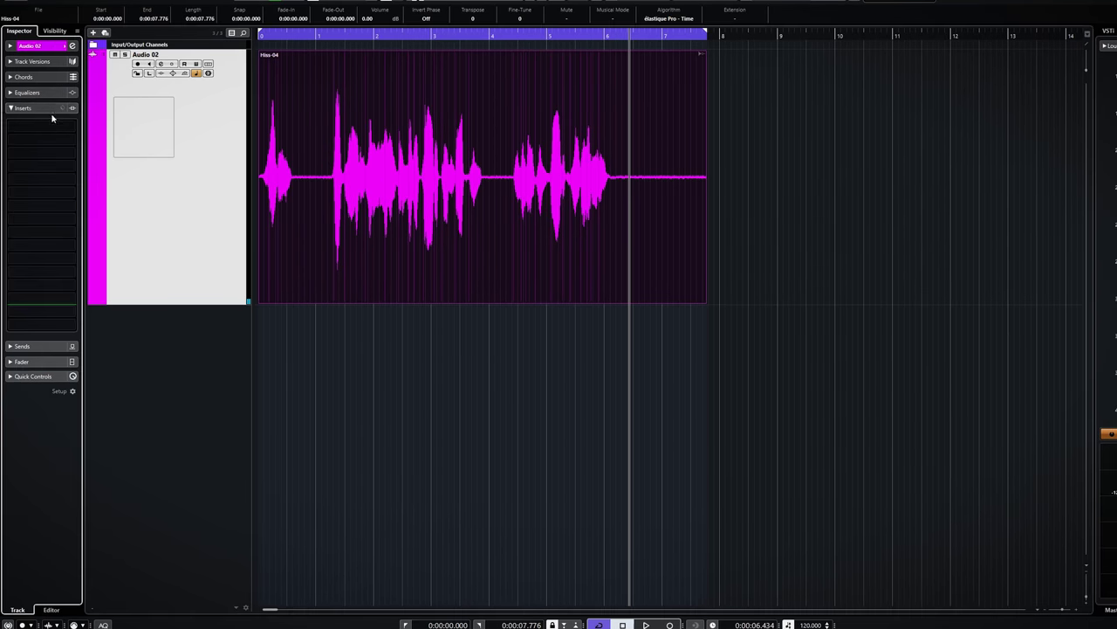
click(69, 127)
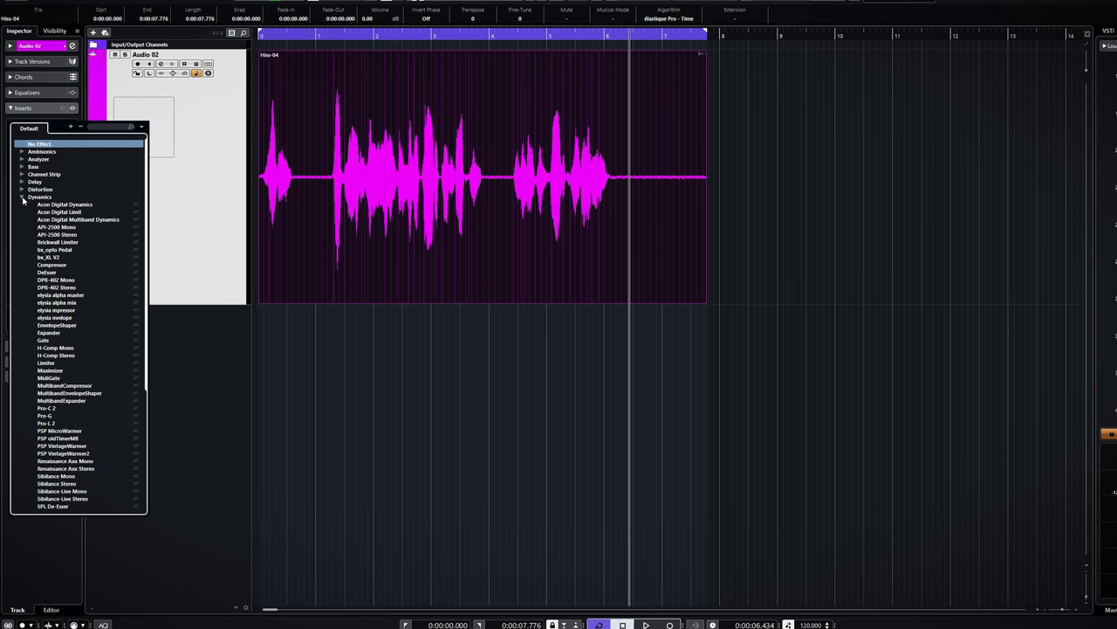
click(46, 417)
drag(670, 232, 545, 277)
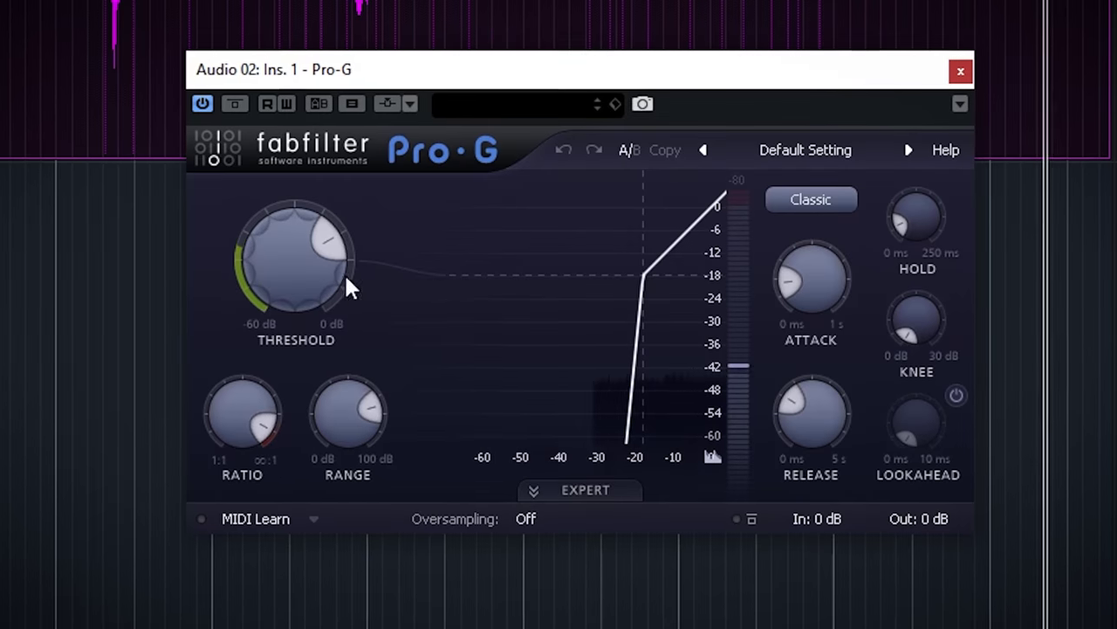
Raise the gate's attack slightly and lower its threshold to about -30 dB
mouse_move(286, 255)
drag(793, 303, 831, 255)
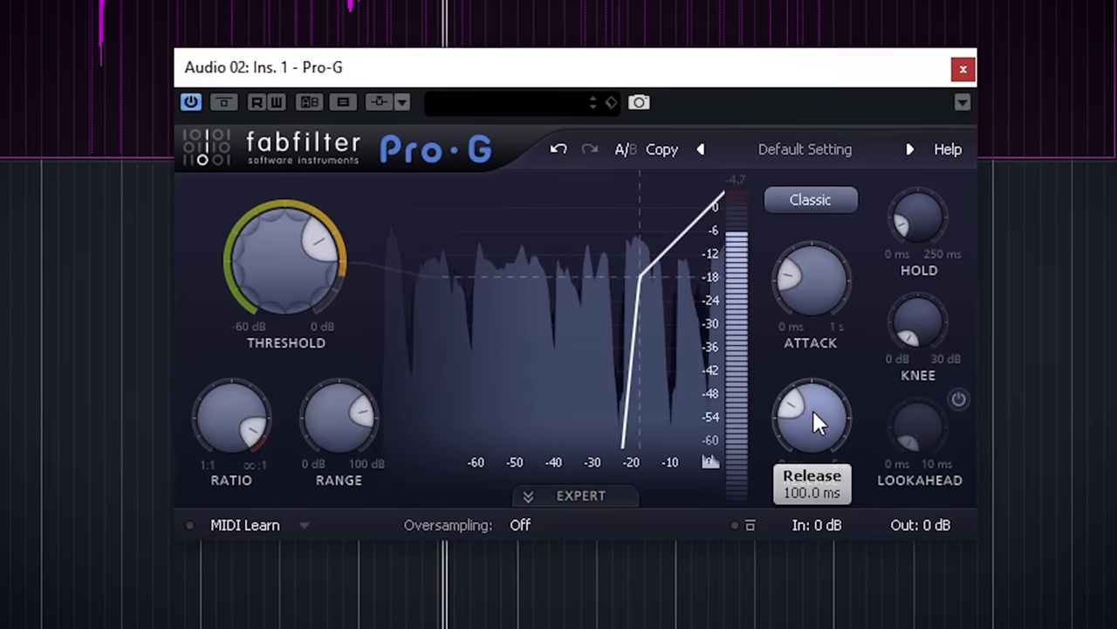
drag(263, 252, 223, 361)
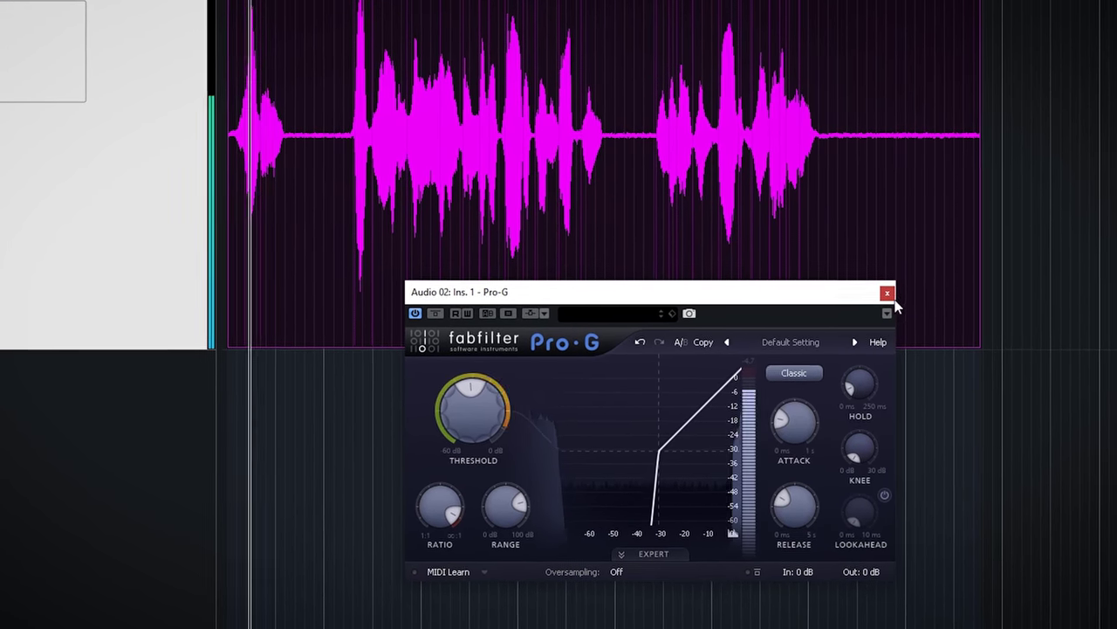
click(886, 290)
click(791, 339)
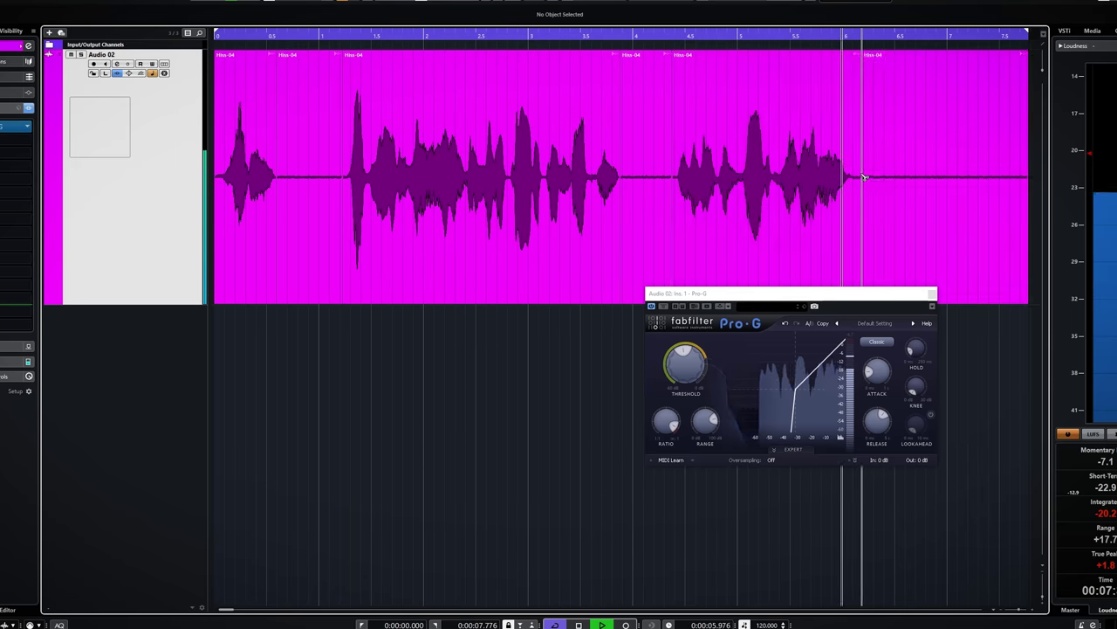
Split the Hiss-04 clip at its pauses and lower the three pause parts to -9.35 dB
click(863, 177)
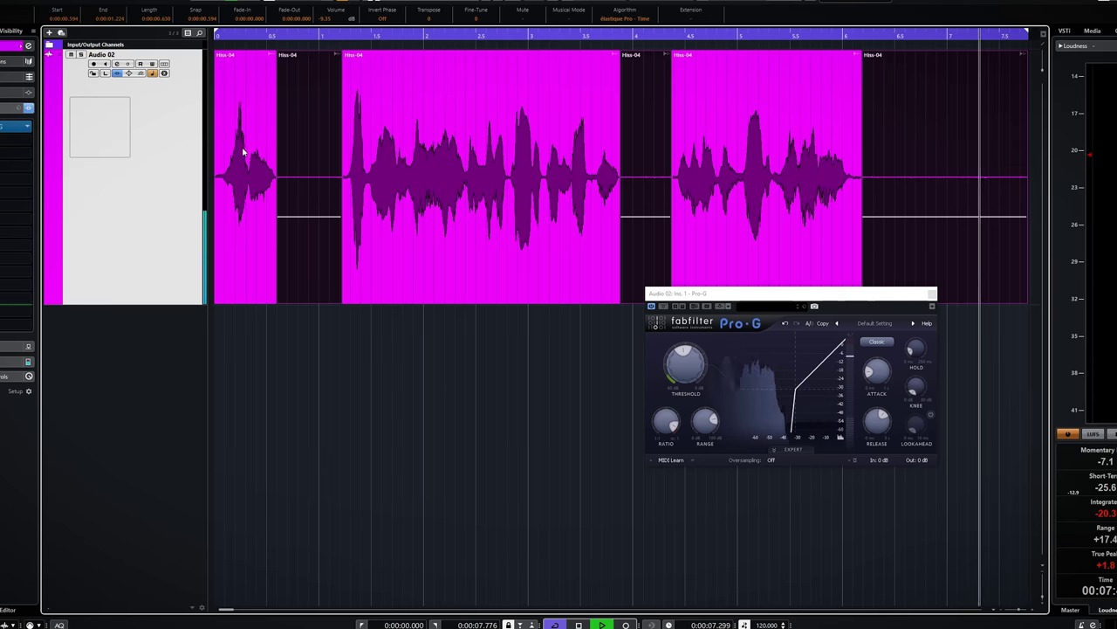
Extend the edges of the three pause parts over the neighbouring speech parts to form short crossfades
click(282, 302)
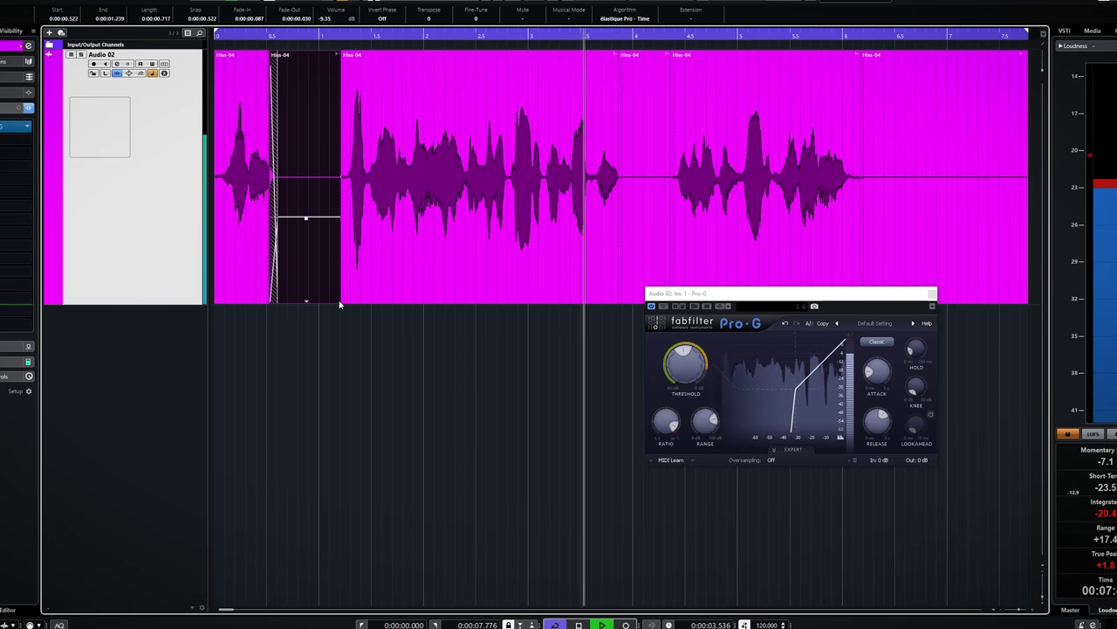
drag(343, 300, 347, 301)
click(631, 301)
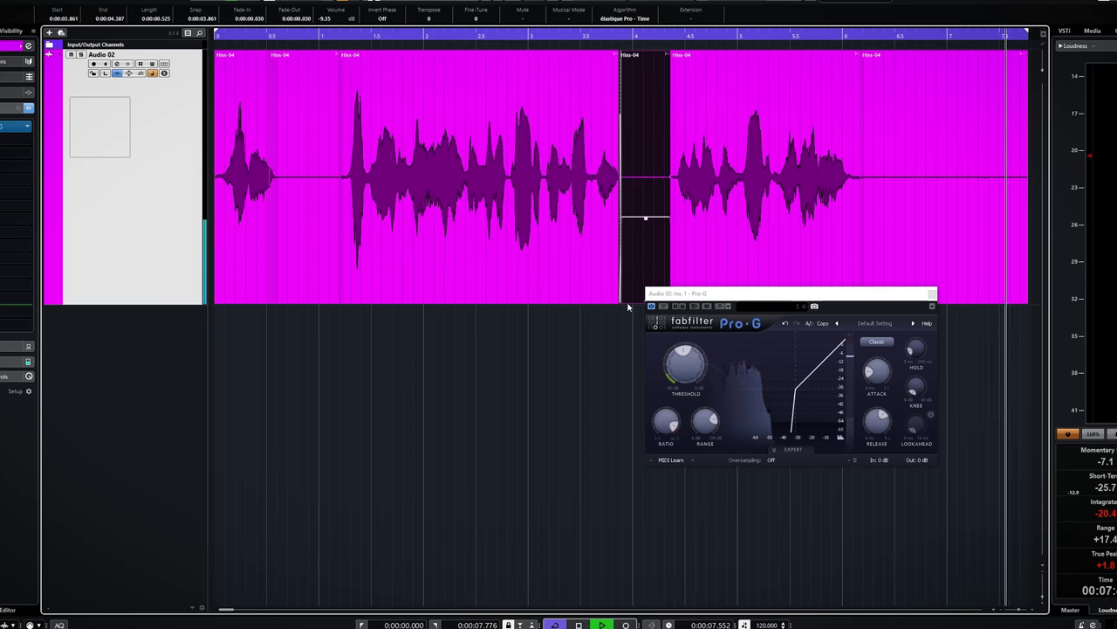
click(681, 262)
click(918, 284)
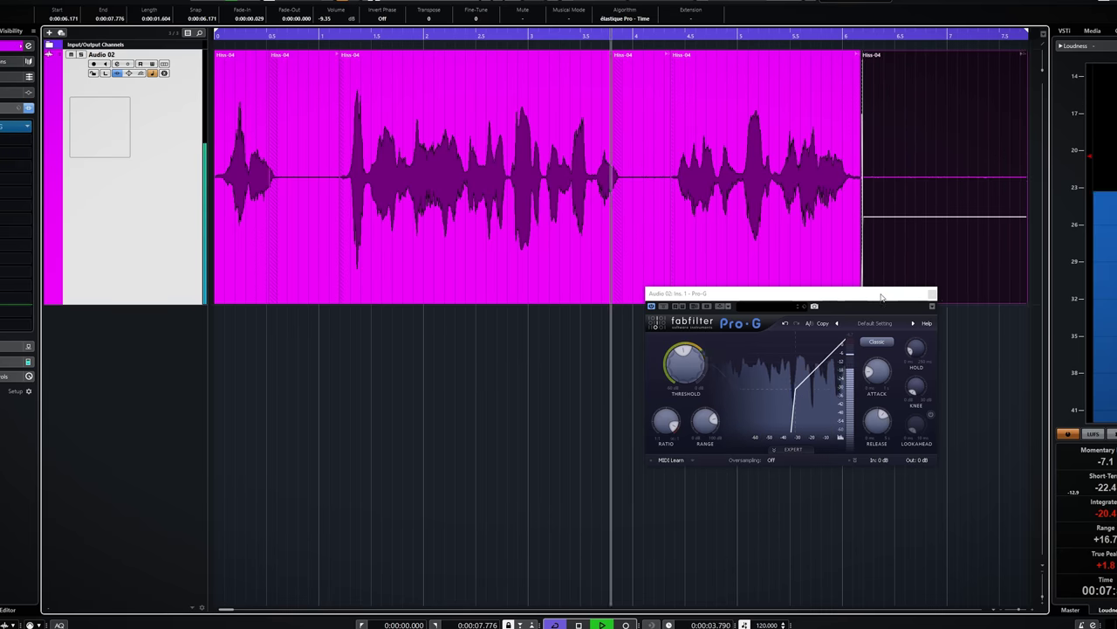
drag(864, 301, 853, 304)
click(676, 275)
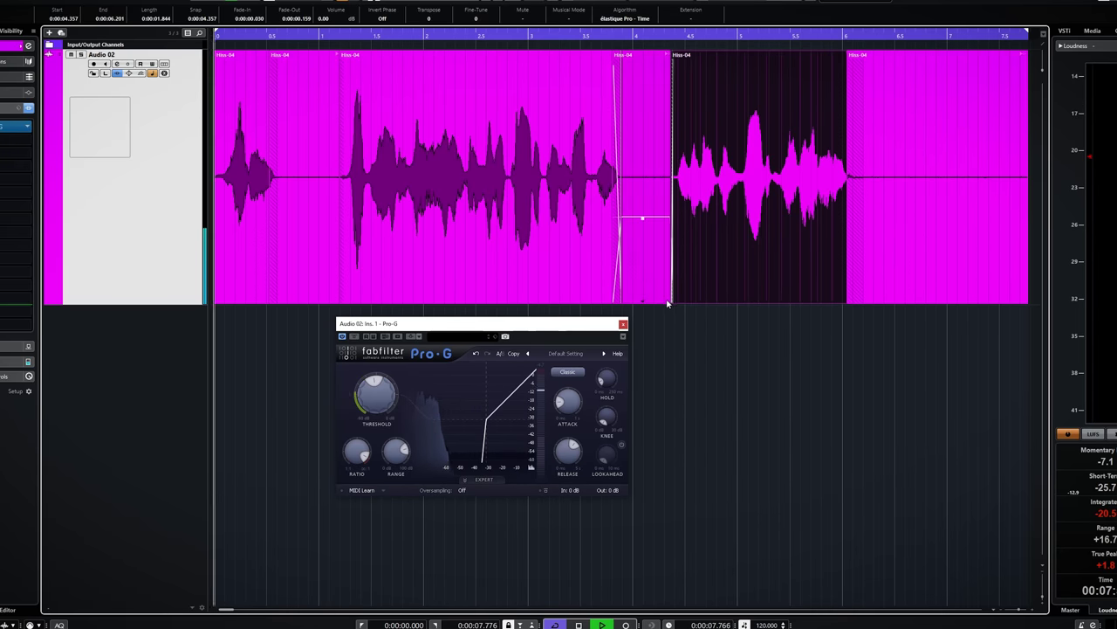
drag(675, 304, 657, 306)
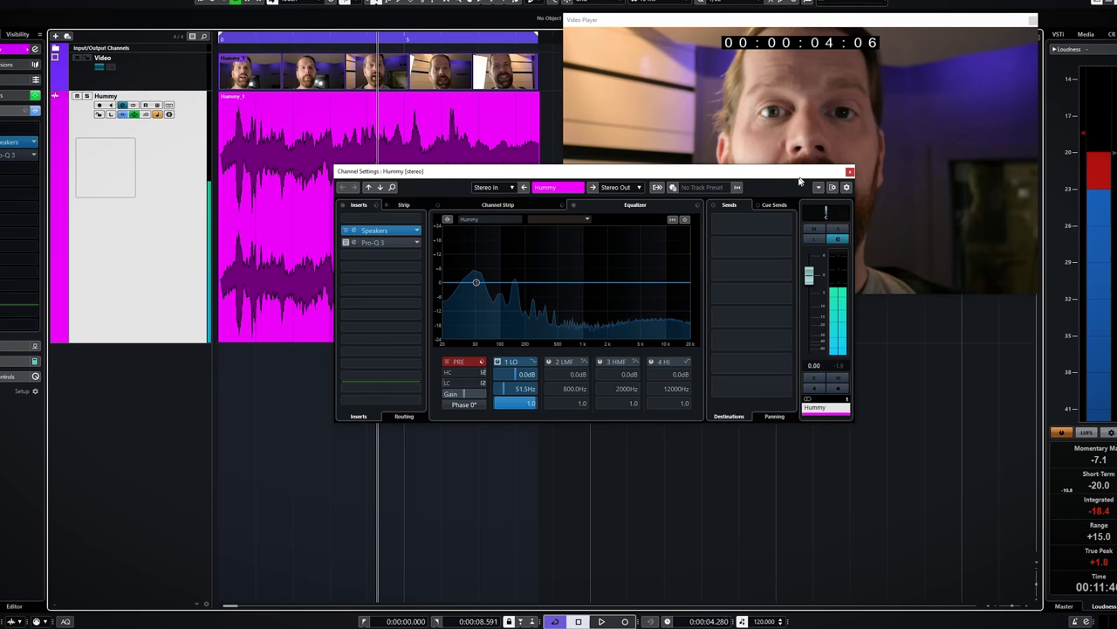
Set the low band of the Hummy channel's equalizer to about 52.9 Hz with a 0.6 dB gain
drag(800, 177, 766, 251)
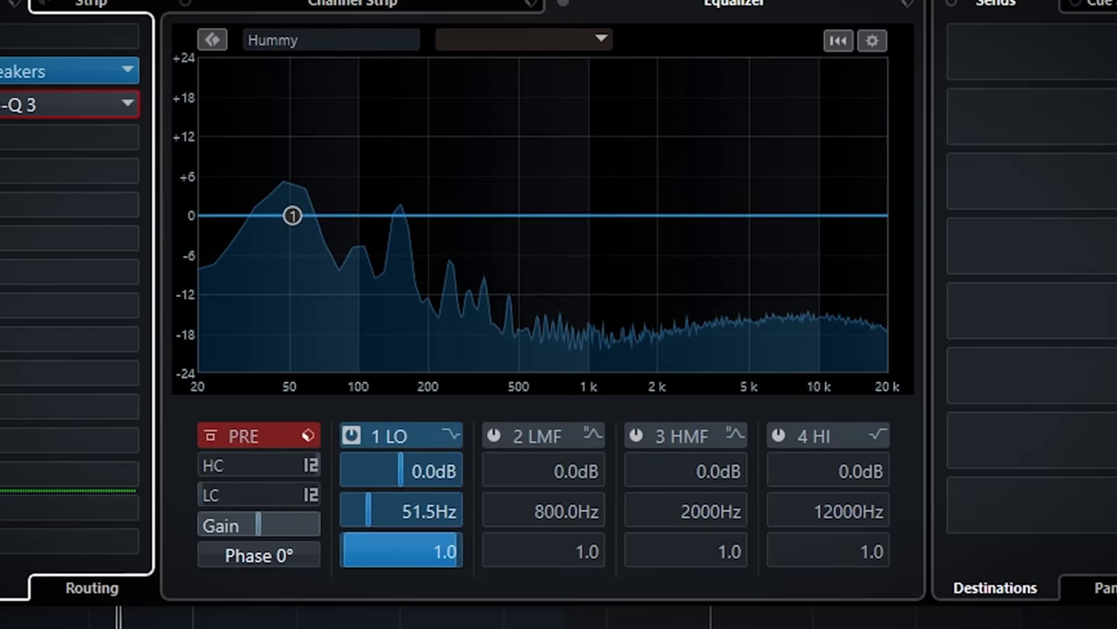
mouse_move(297, 211)
mouse_down()
mouse_move(294, 139)
mouse_move(297, 282)
mouse_move(310, 211)
mouse_move(300, 208)
mouse_up()
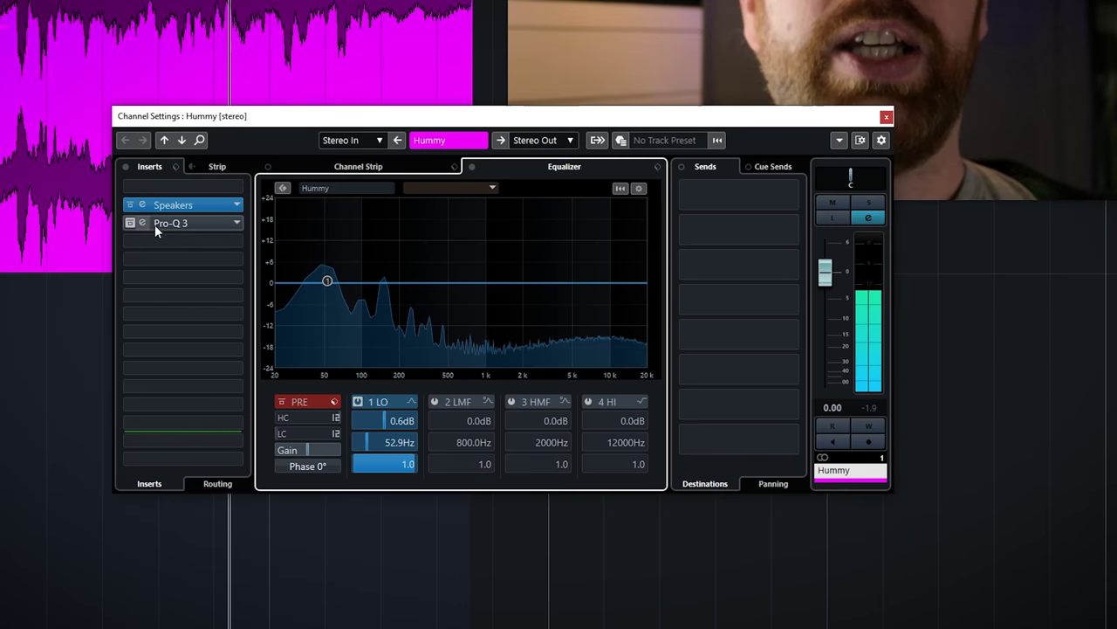
Open the Hummy track's Pro-Q 3 insert, take it out of bypass and switch off its four notch bands
click(170, 223)
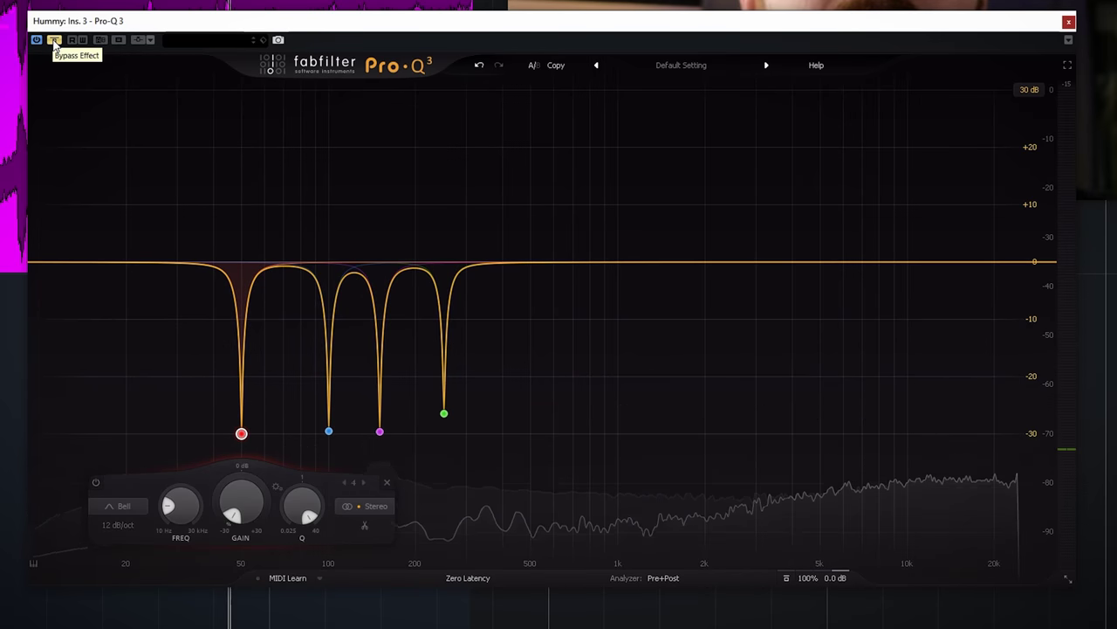
key(space)
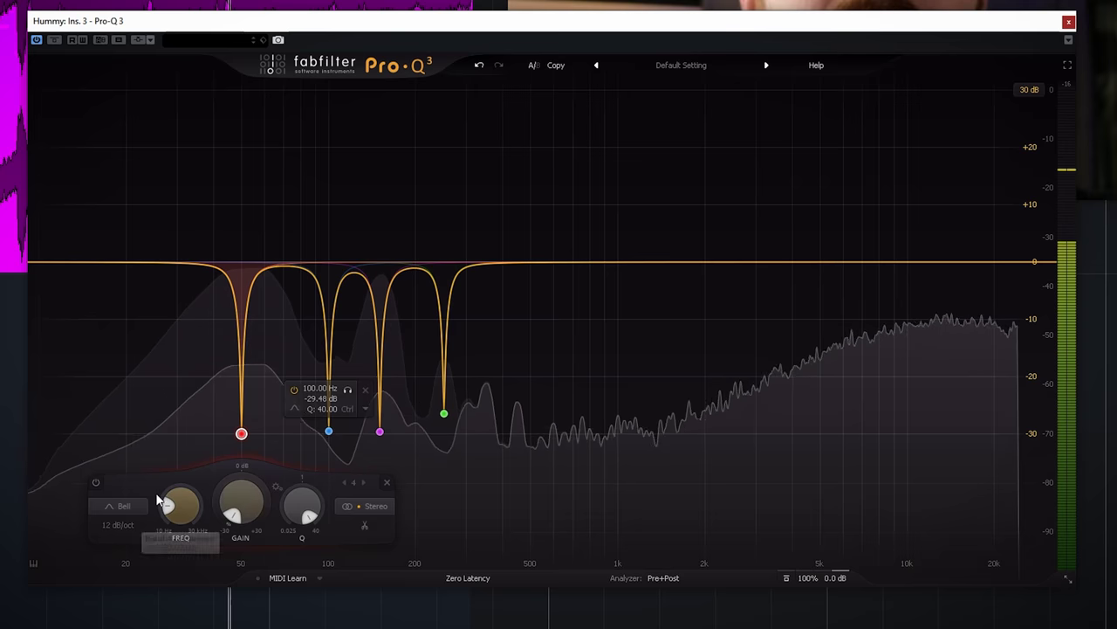
click(329, 429)
click(444, 413)
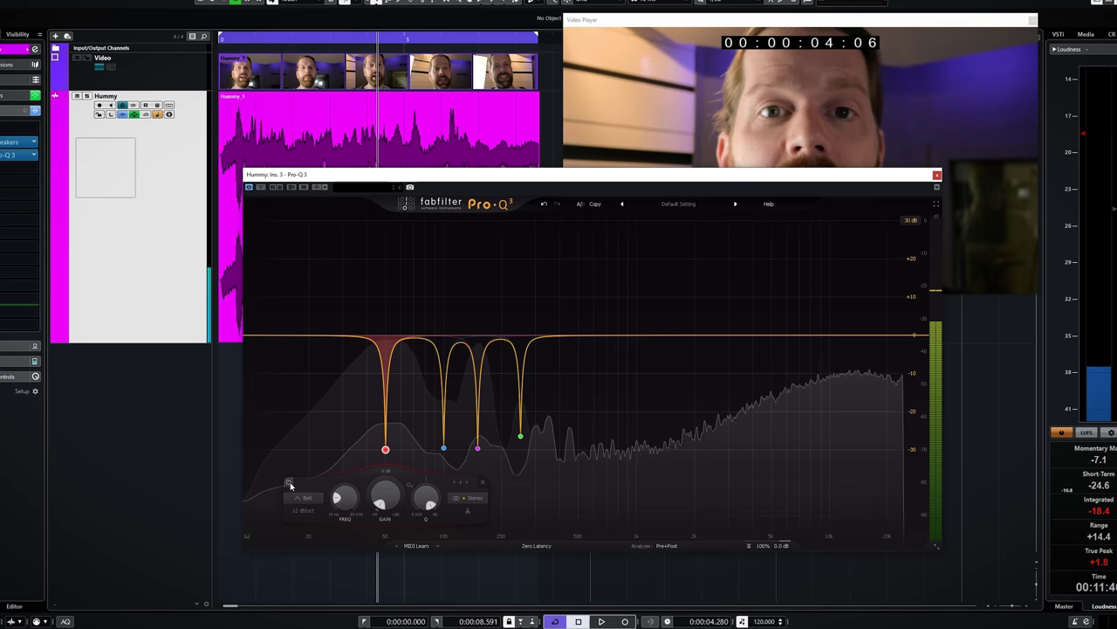
click(98, 486)
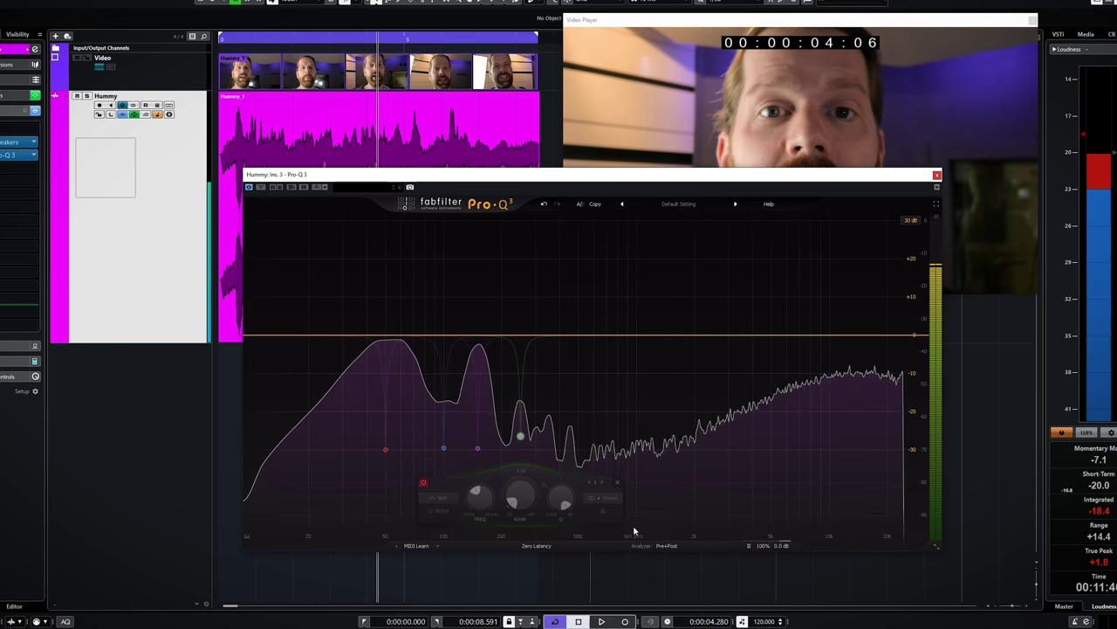
click(937, 176)
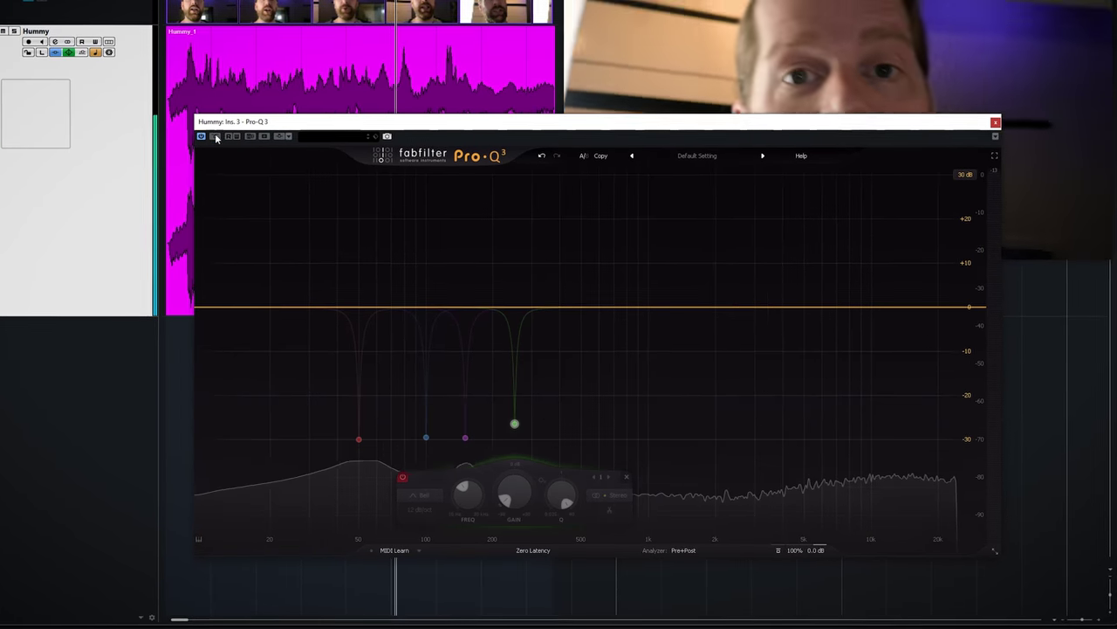
Switch the Pro-Q 3 notch bands at 100 Hz, 50 Hz and 150 Hz back on one by one during playback
mouse_move(417, 436)
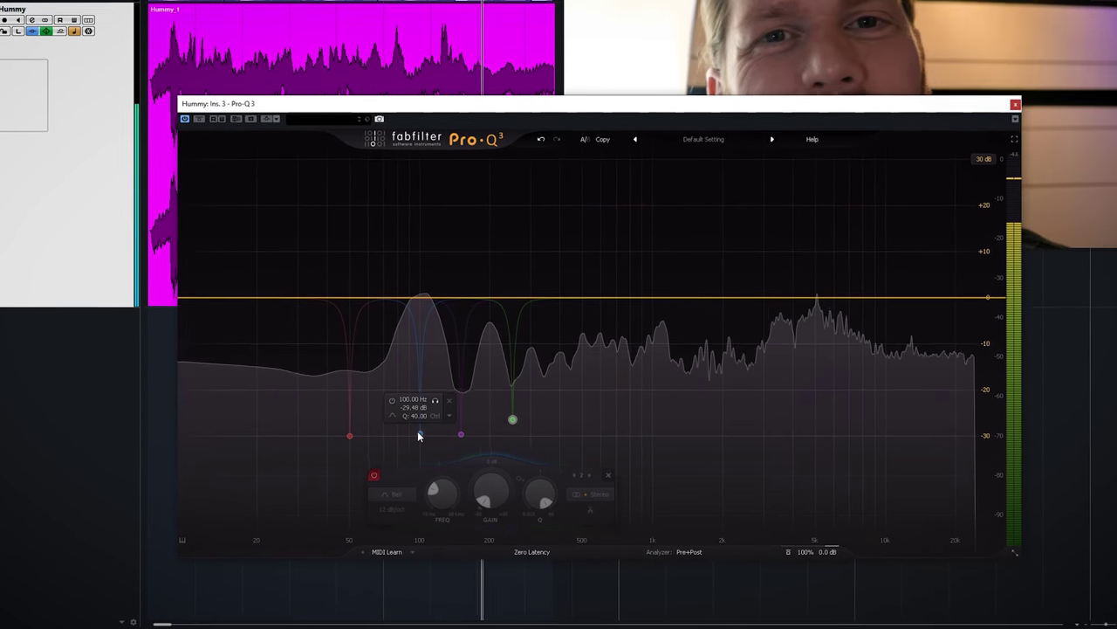
click(417, 432)
click(304, 475)
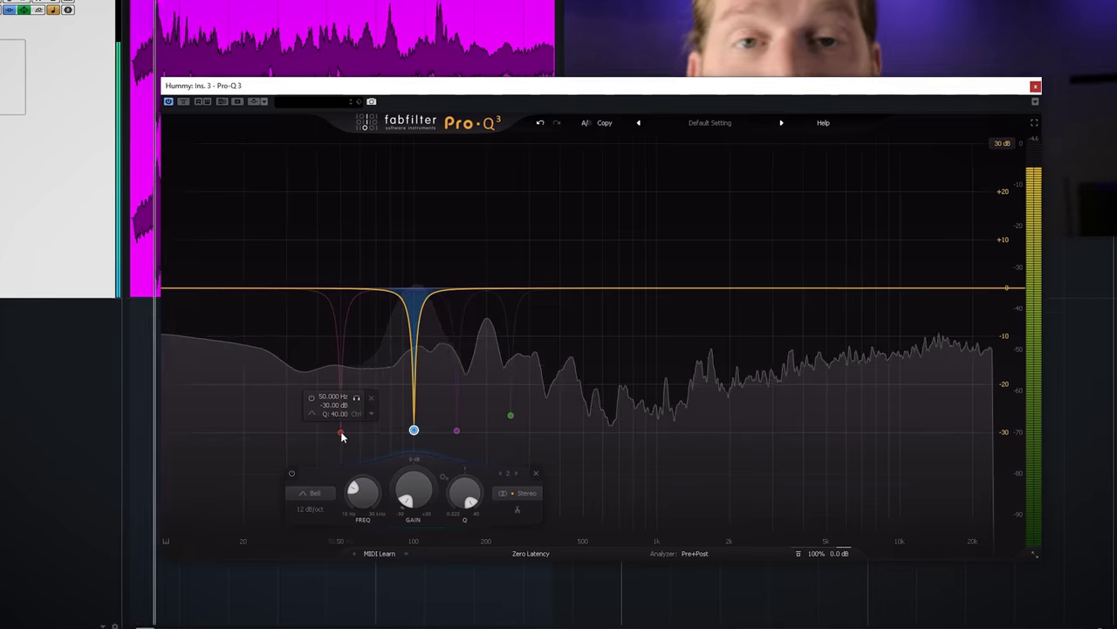
click(341, 433)
click(217, 472)
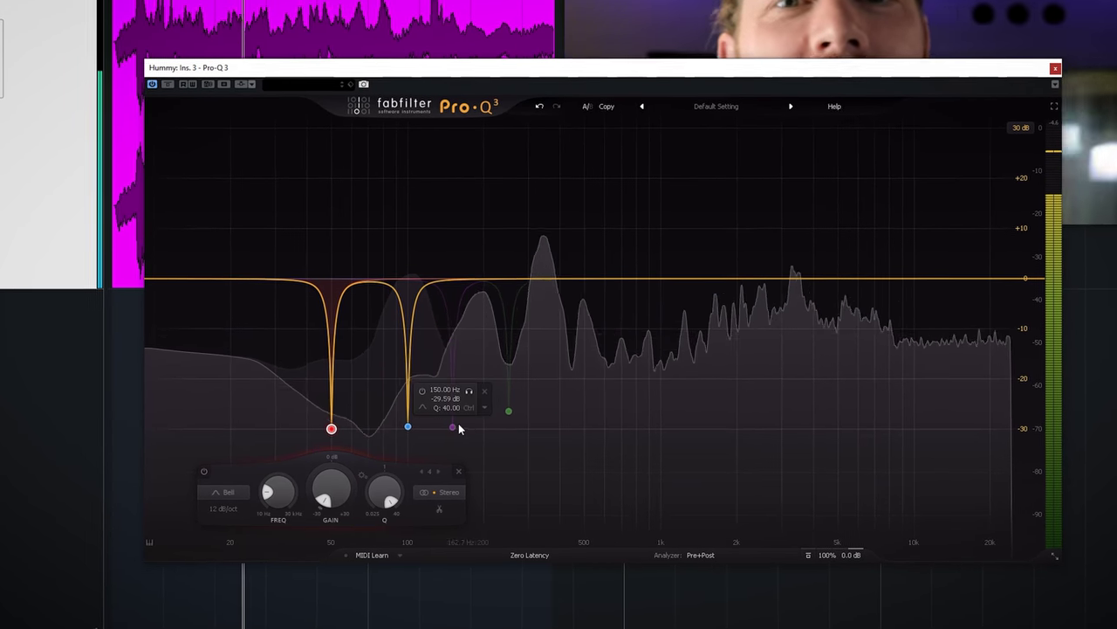
click(453, 427)
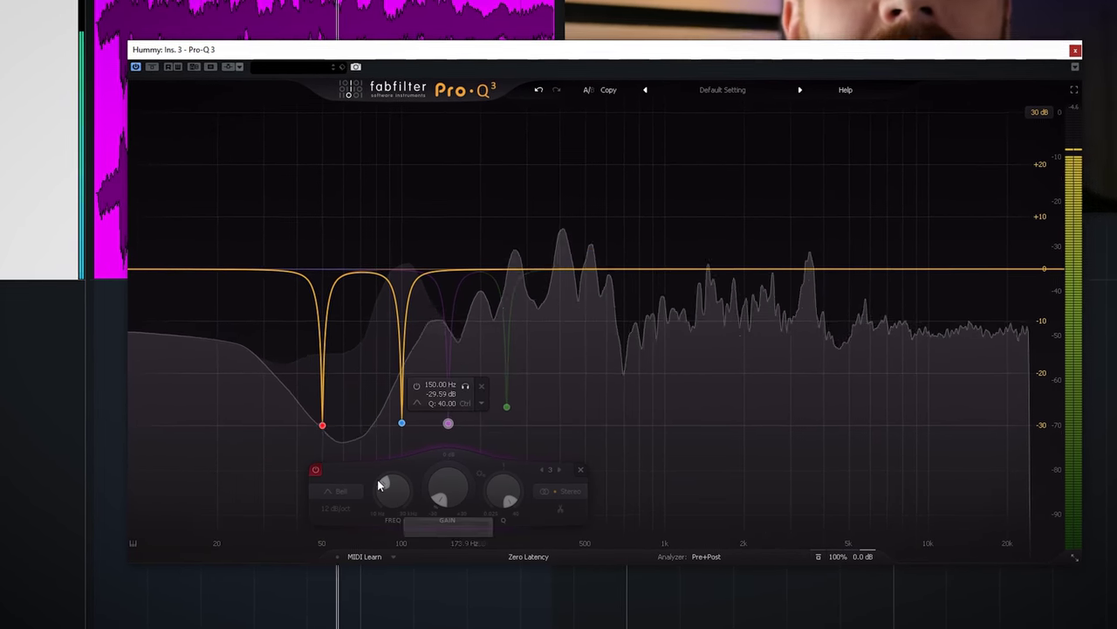
click(315, 470)
drag(448, 423, 477, 420)
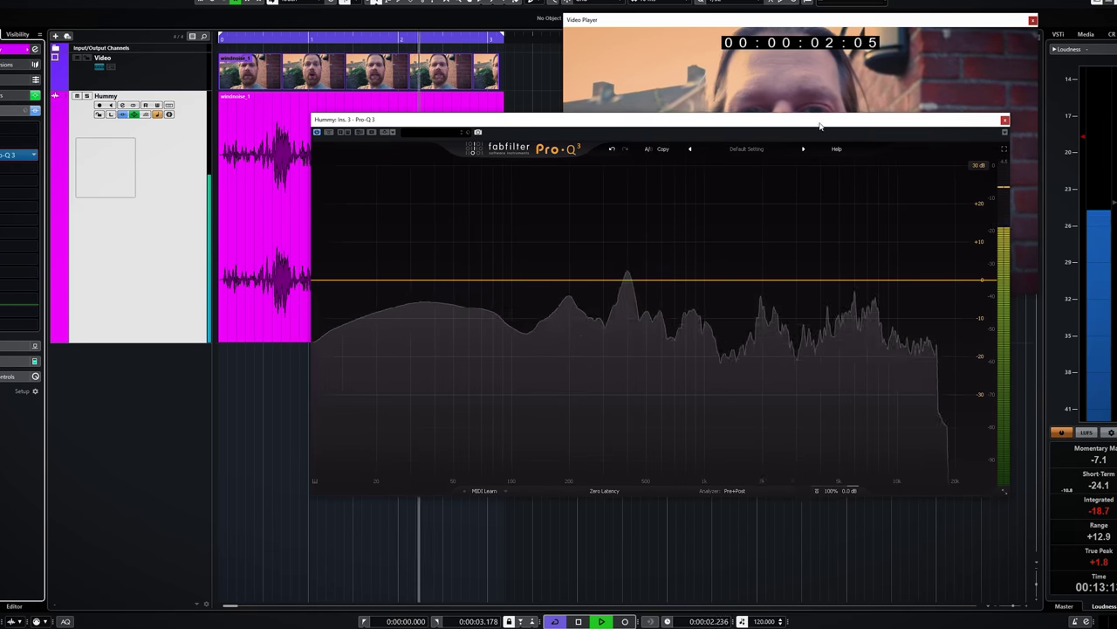
Shrink the Pro-Q 3 window and place it clear of the video picture
drag(768, 120, 620, 182)
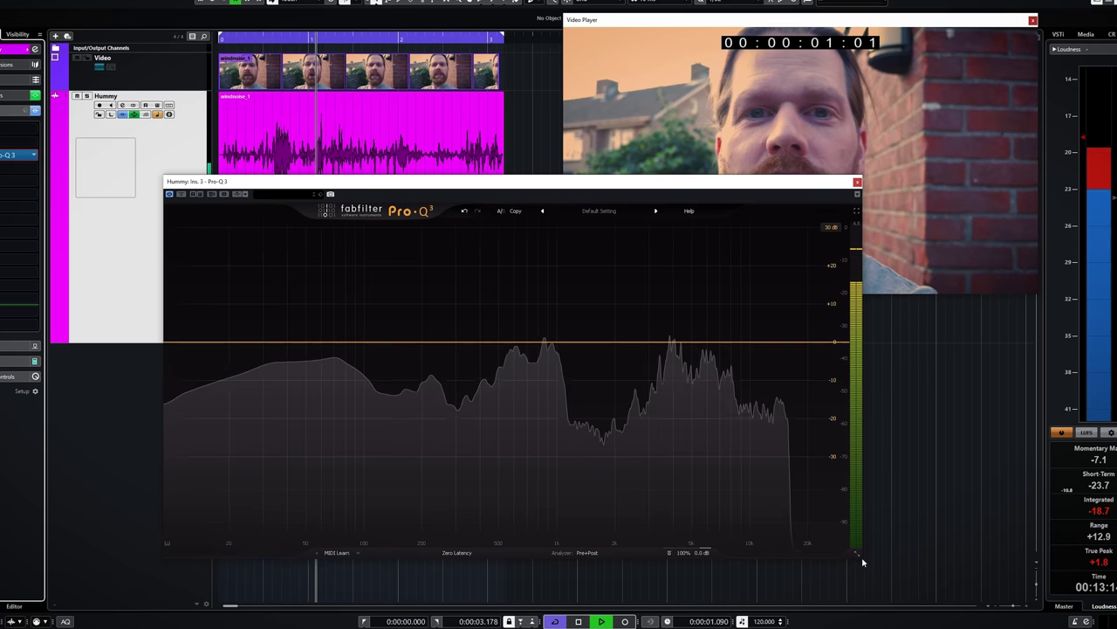
drag(857, 554, 661, 463)
drag(480, 181, 620, 274)
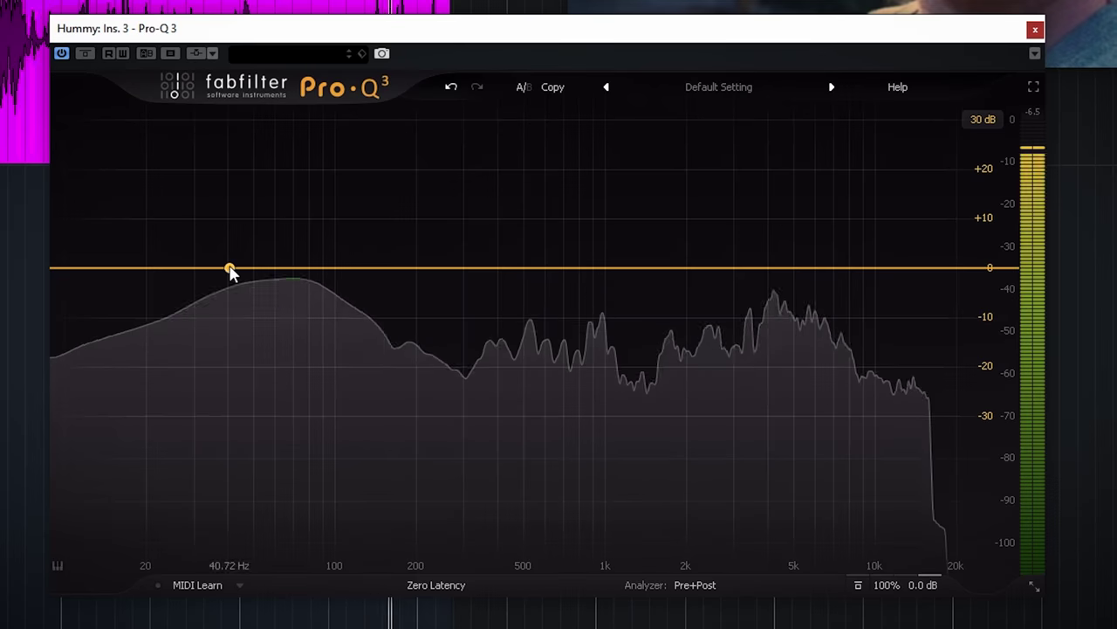
Add a Pro-Q 3 band at about 49 Hz and make it a low cut with a 24 dB/oct slope
drag(394, 394, 397, 431)
drag(239, 344, 251, 267)
click(118, 503)
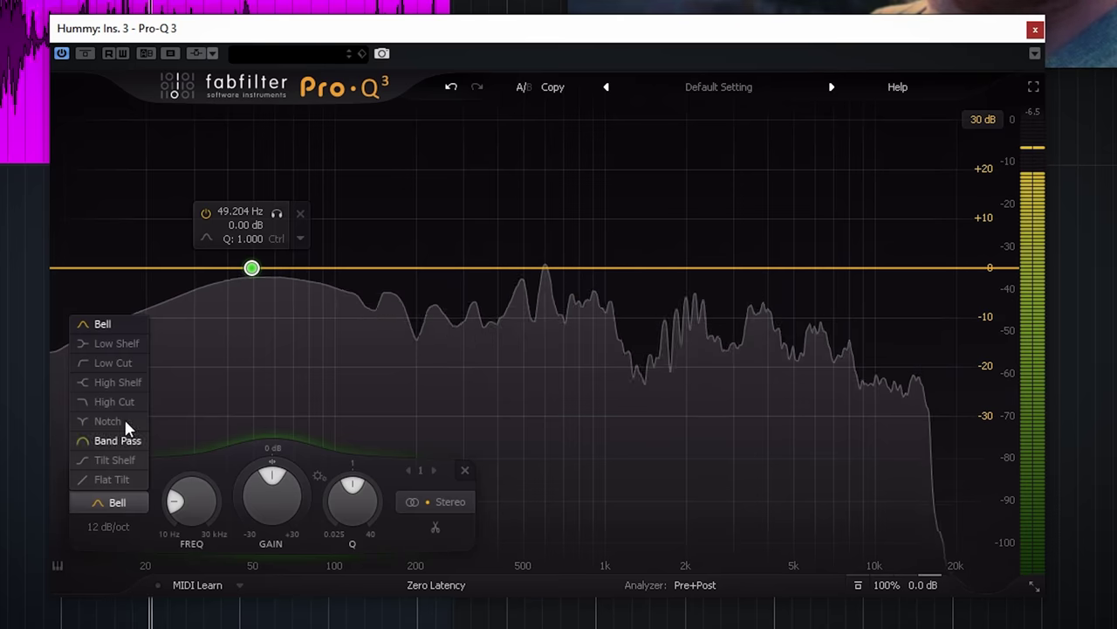
click(132, 365)
click(114, 526)
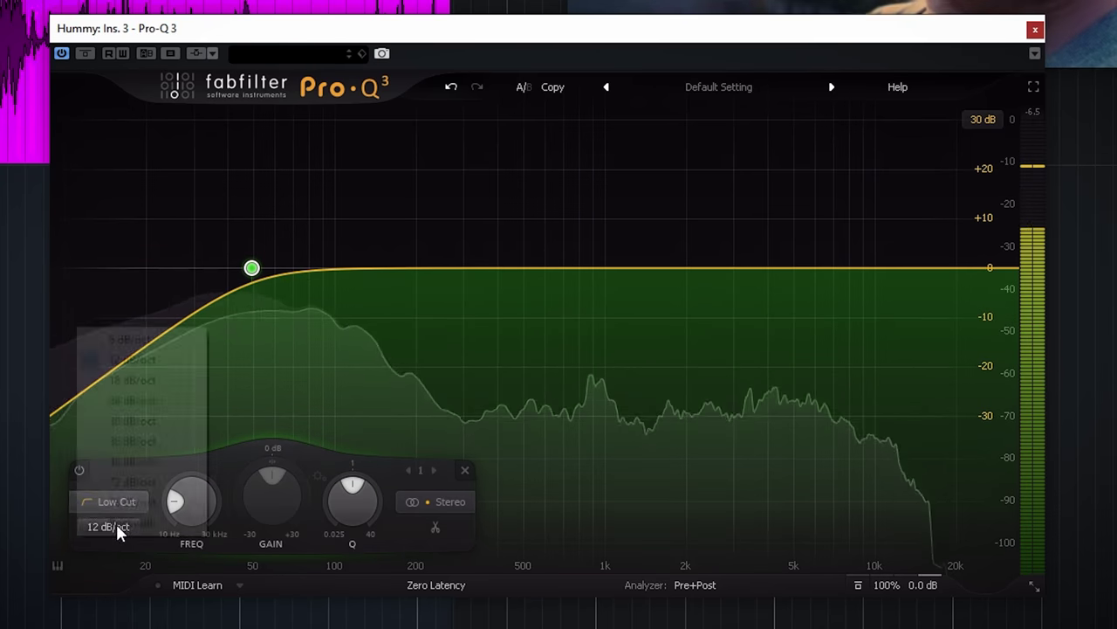
click(132, 400)
Raise the low cut's frequency to about 177 Hz and adjust its Q during playback
drag(253, 273, 392, 272)
mouse_move(394, 247)
mouse_down()
mouse_move(401, 225)
mouse_move(404, 239)
mouse_up()
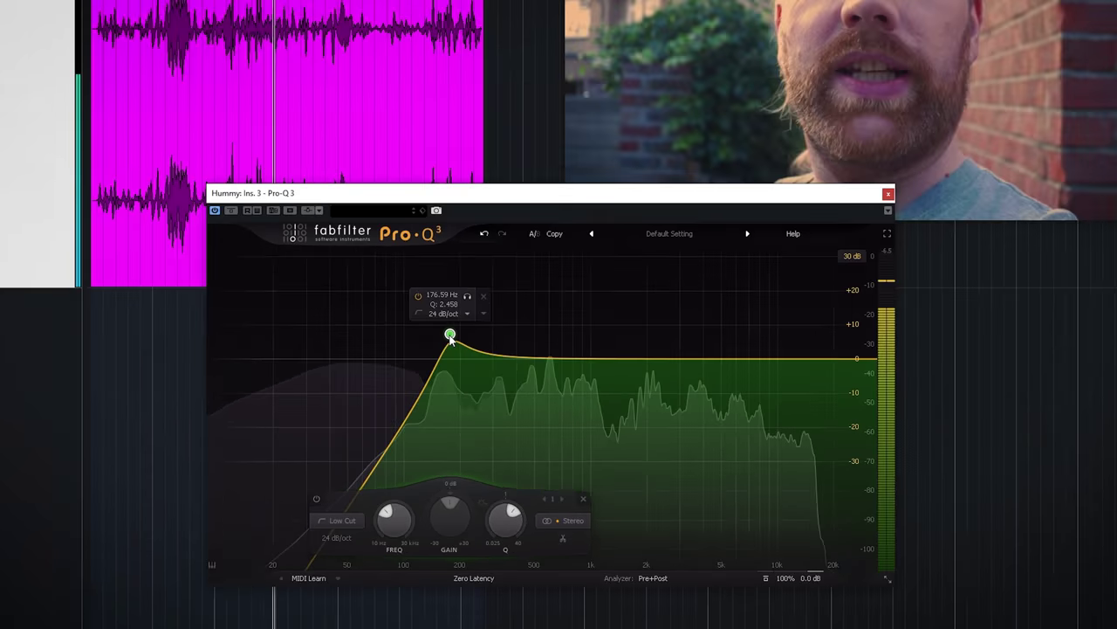
drag(450, 338, 464, 395)
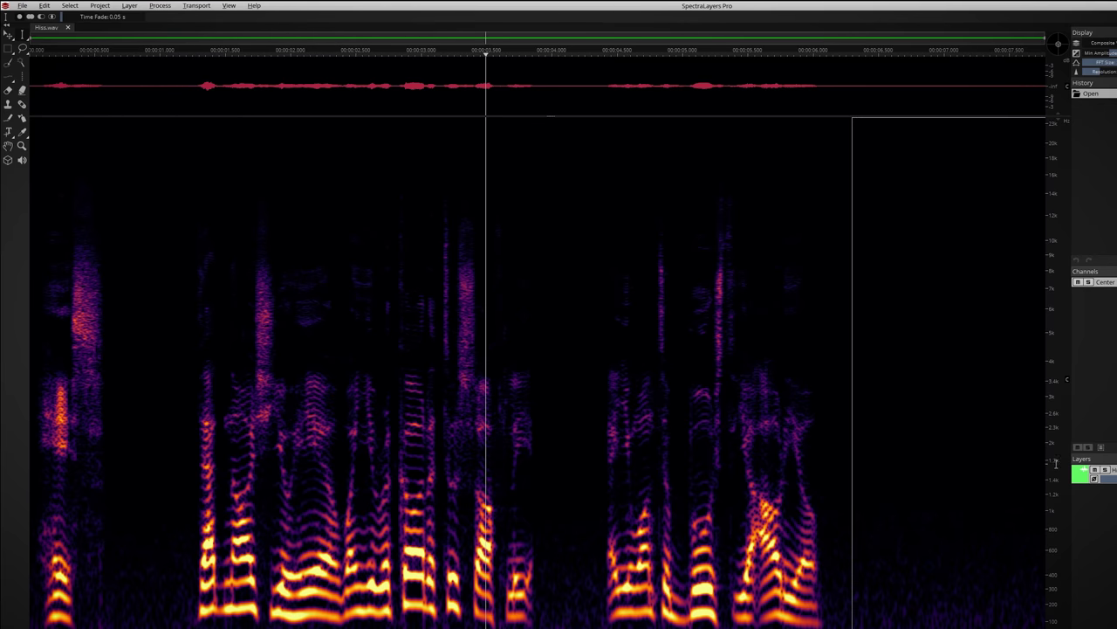
In SpectraLayers Pro, take the speech-free stretch at the end of Hiss.wav as the noise profile and select the whole recording
drag(1055, 463, 1055, 461)
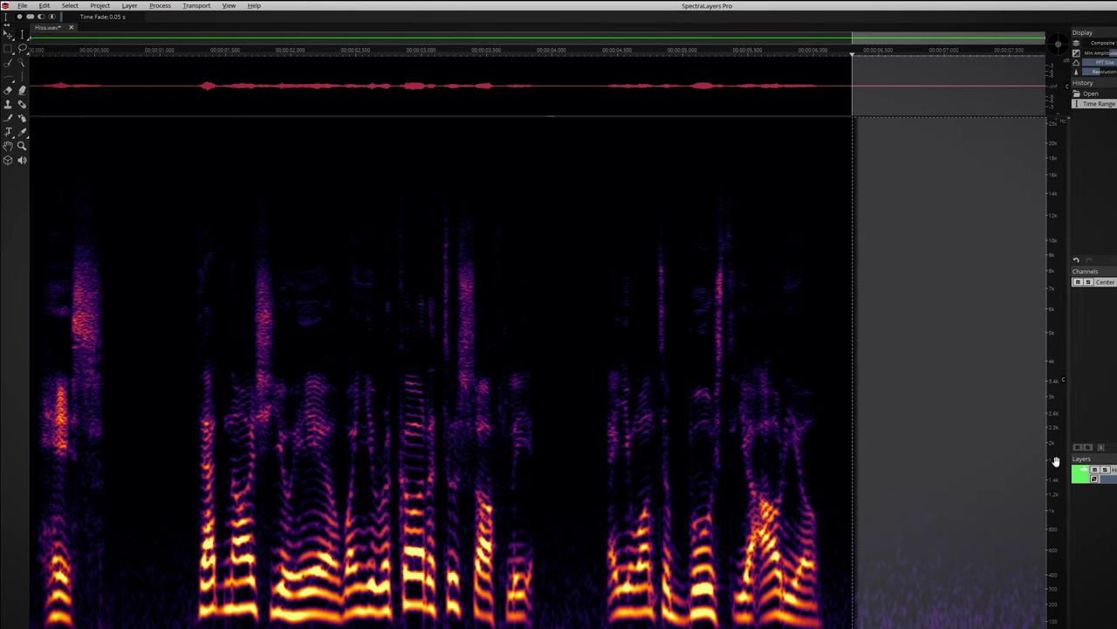
click(153, 8)
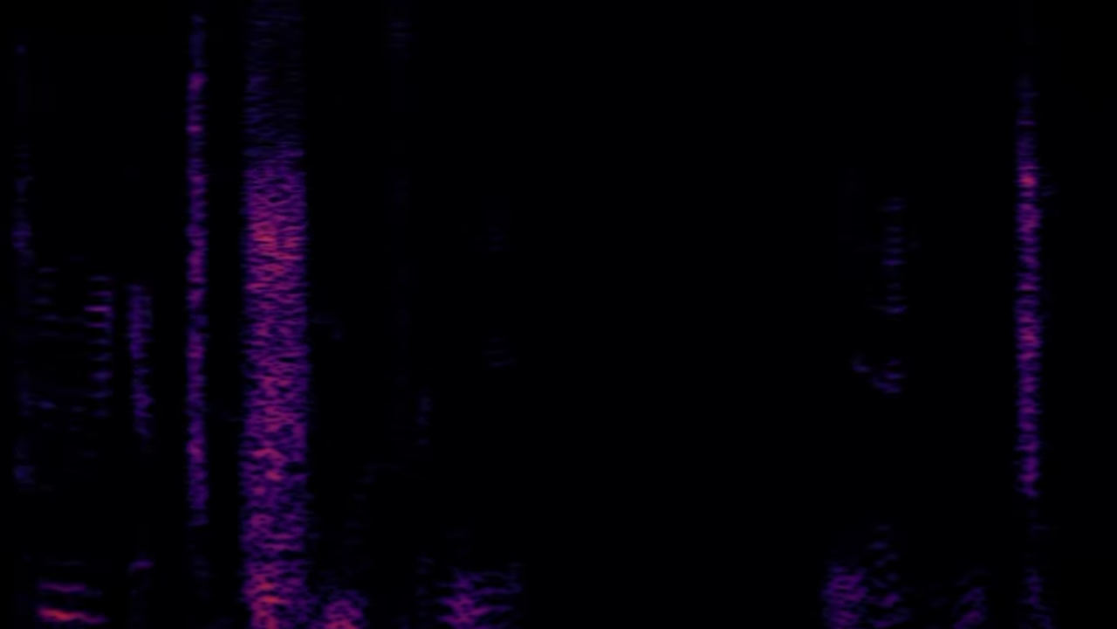
click(767, 334)
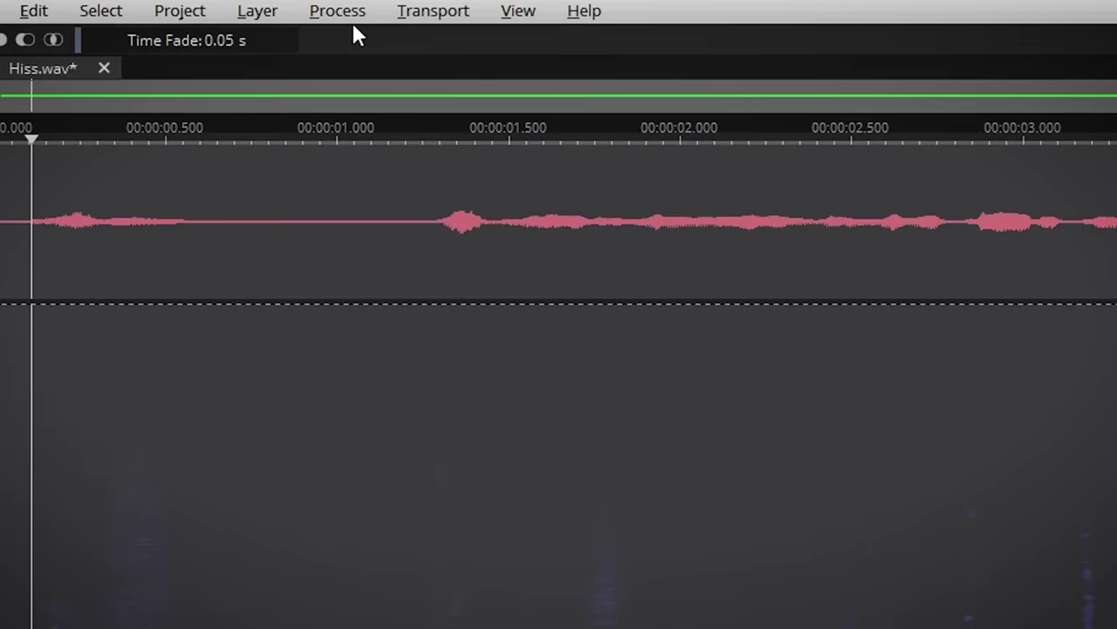
Open Noise Reduction for the selected audio and preview it with 3.0 dB tolerance and a 75% reduction ratio
click(152, 5)
mouse_move(163, 59)
click(611, 168)
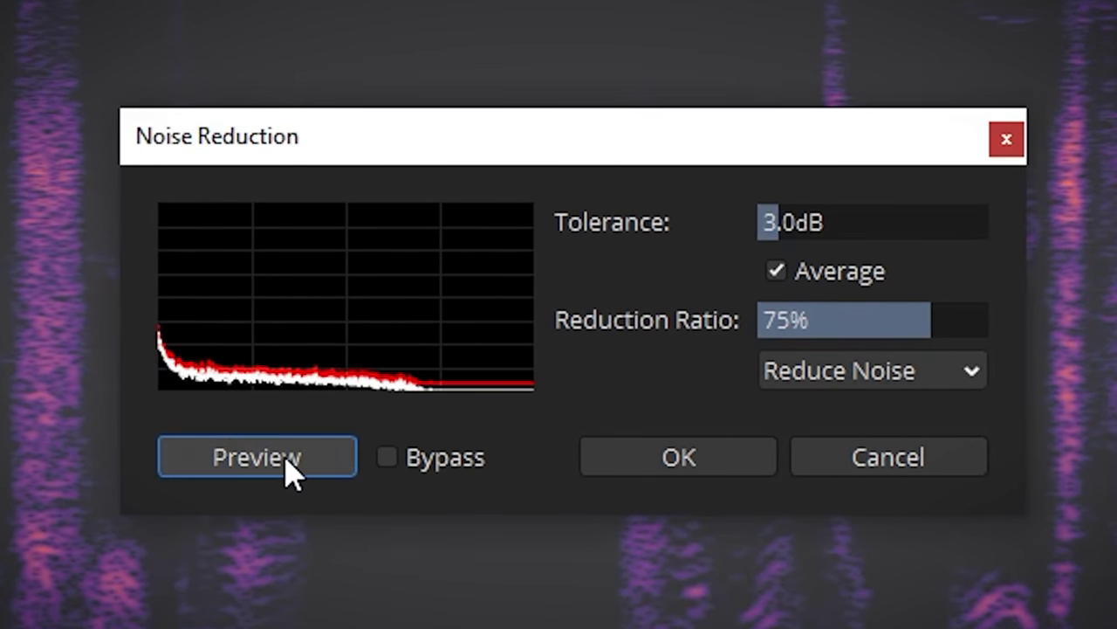
click(291, 472)
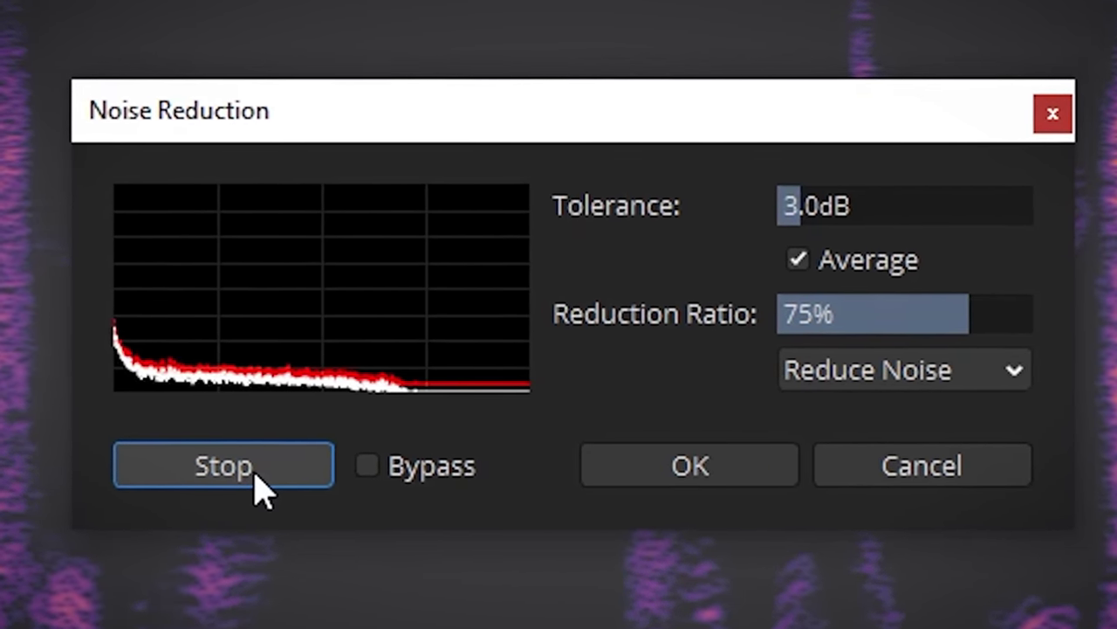
click(264, 484)
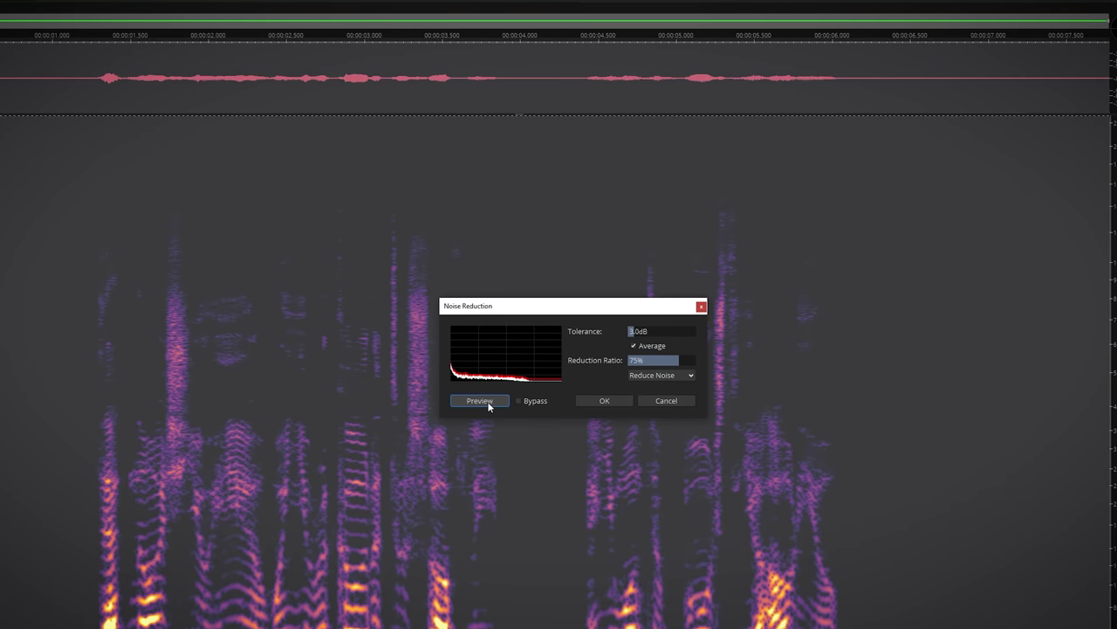
Raise the noise reduction ratio to 100% and the tolerance to about 24 dB, previewing the result between changes
drag(678, 360, 708, 362)
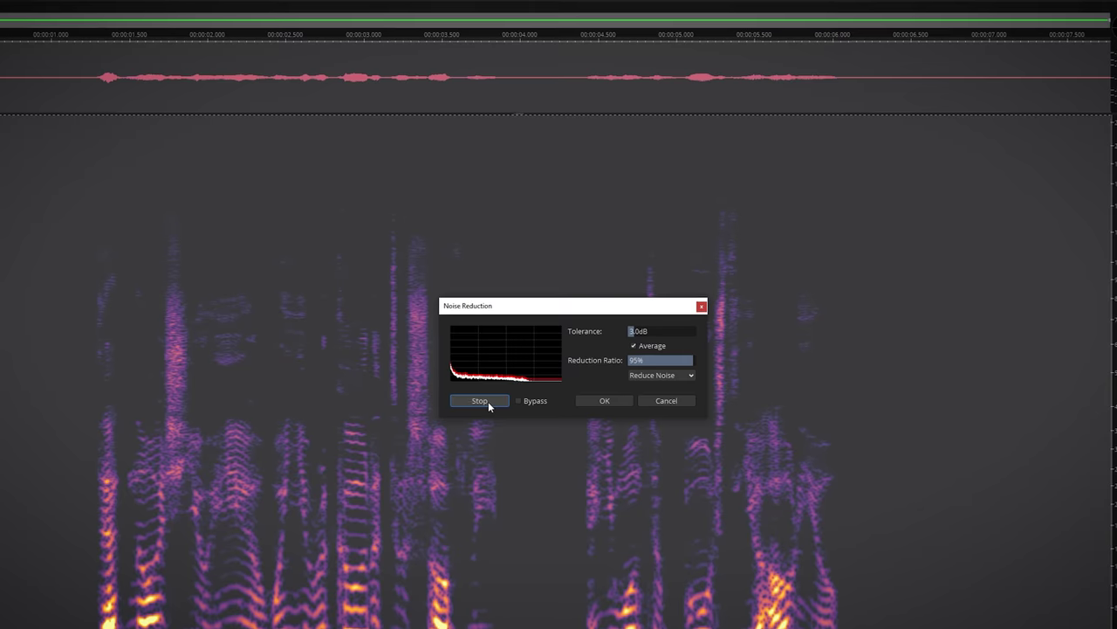
click(488, 402)
click(636, 331)
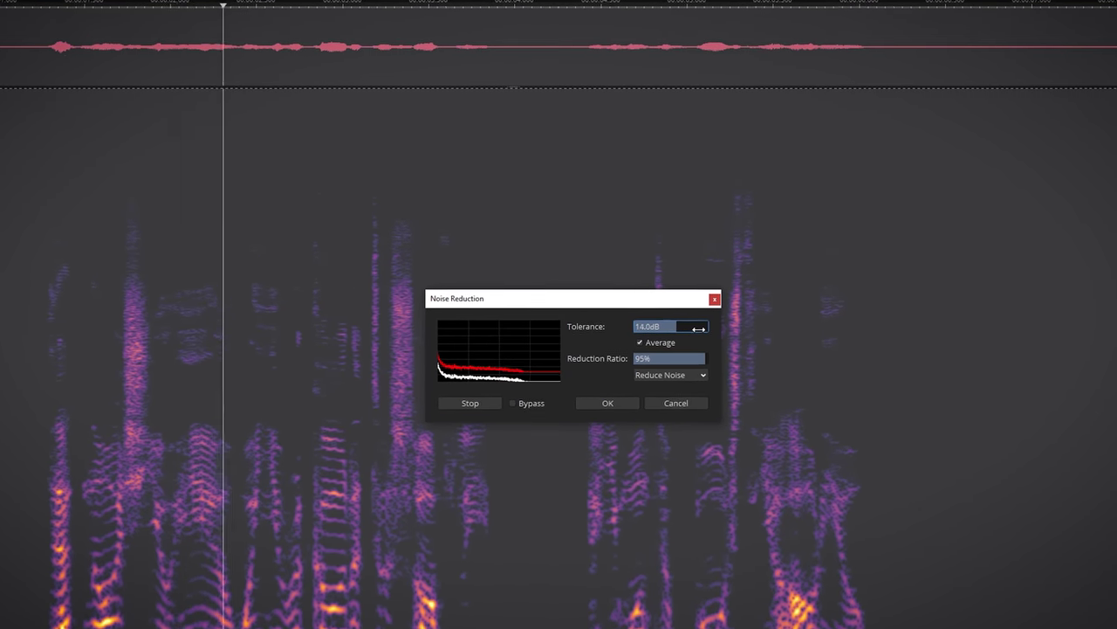
click(479, 402)
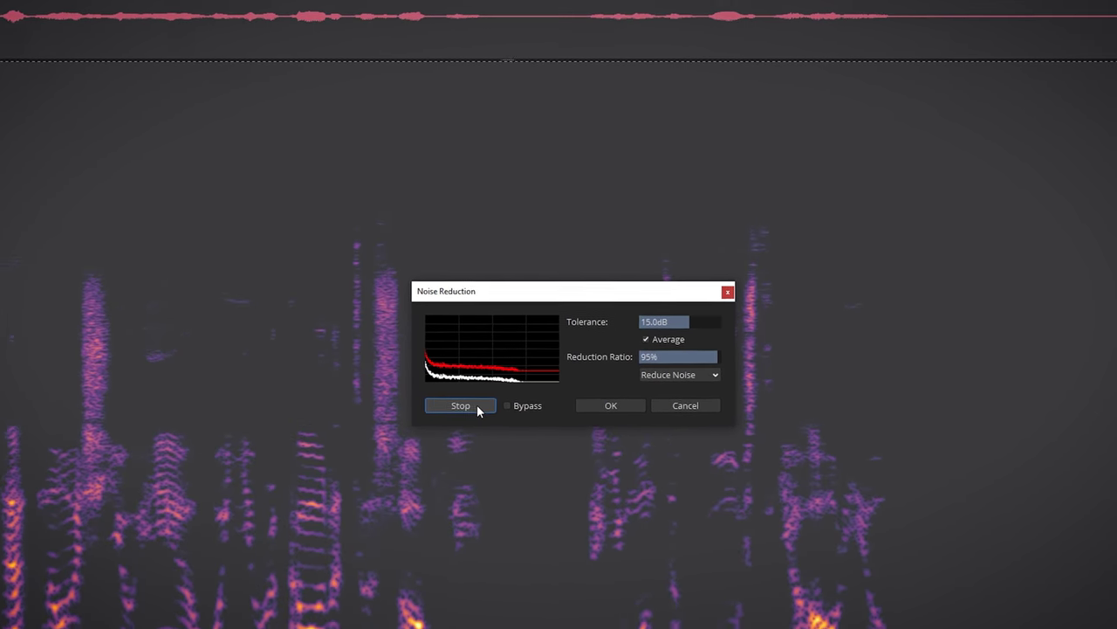
click(471, 405)
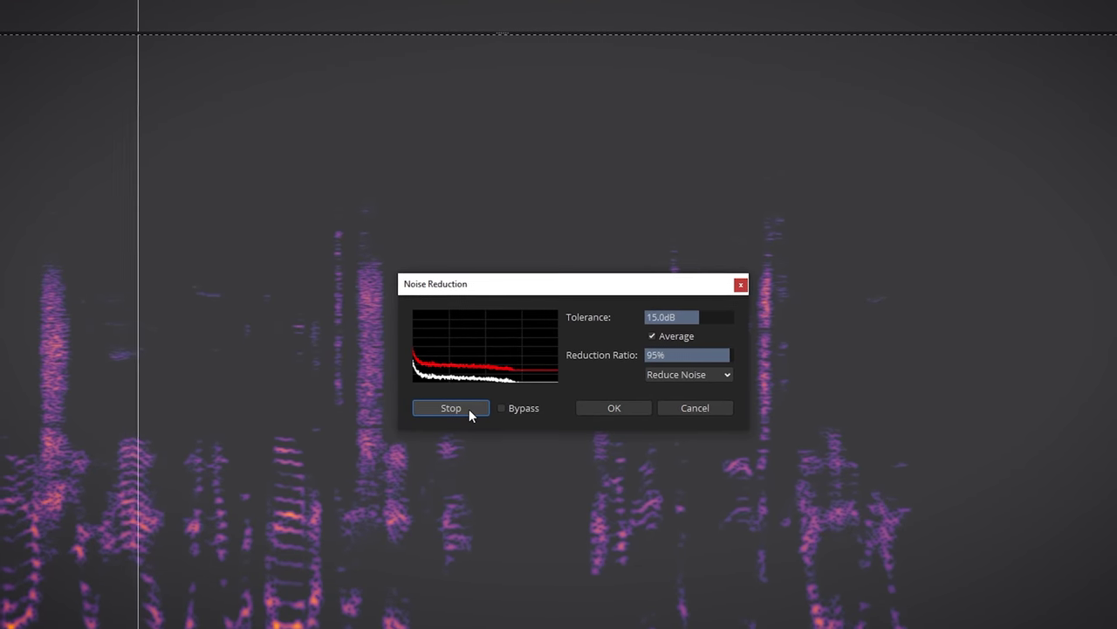
drag(706, 319, 780, 324)
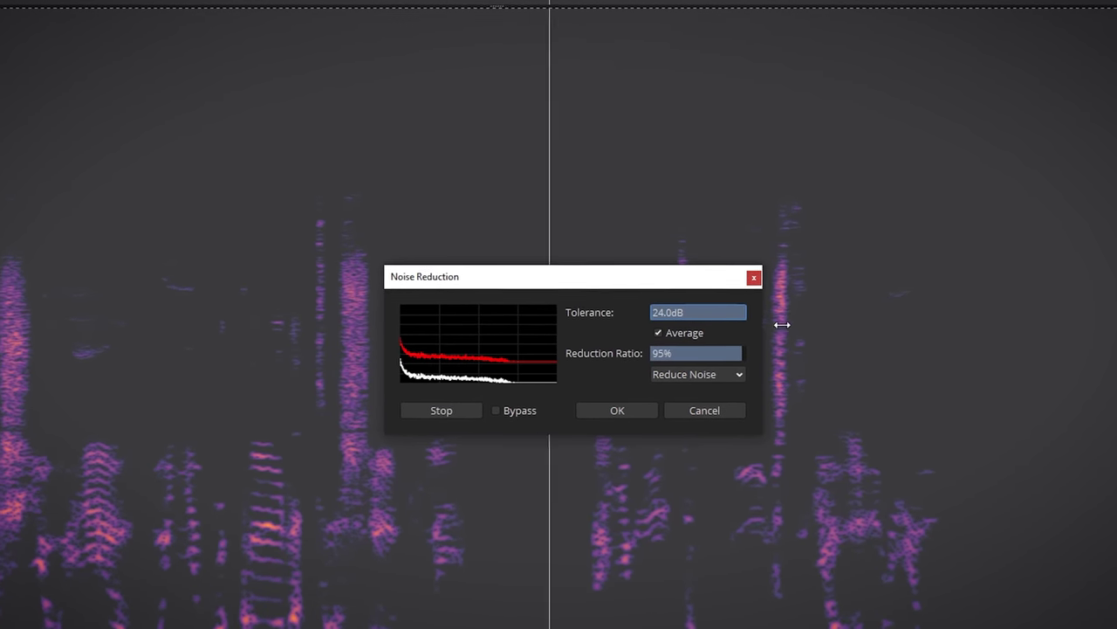
click(438, 416)
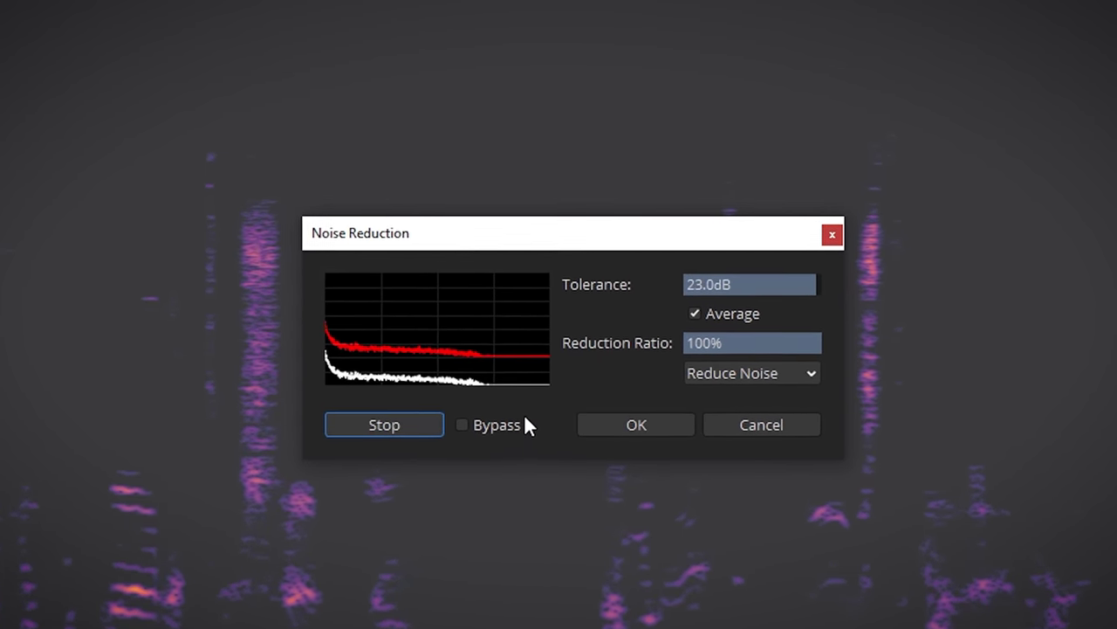
drag(813, 289, 888, 282)
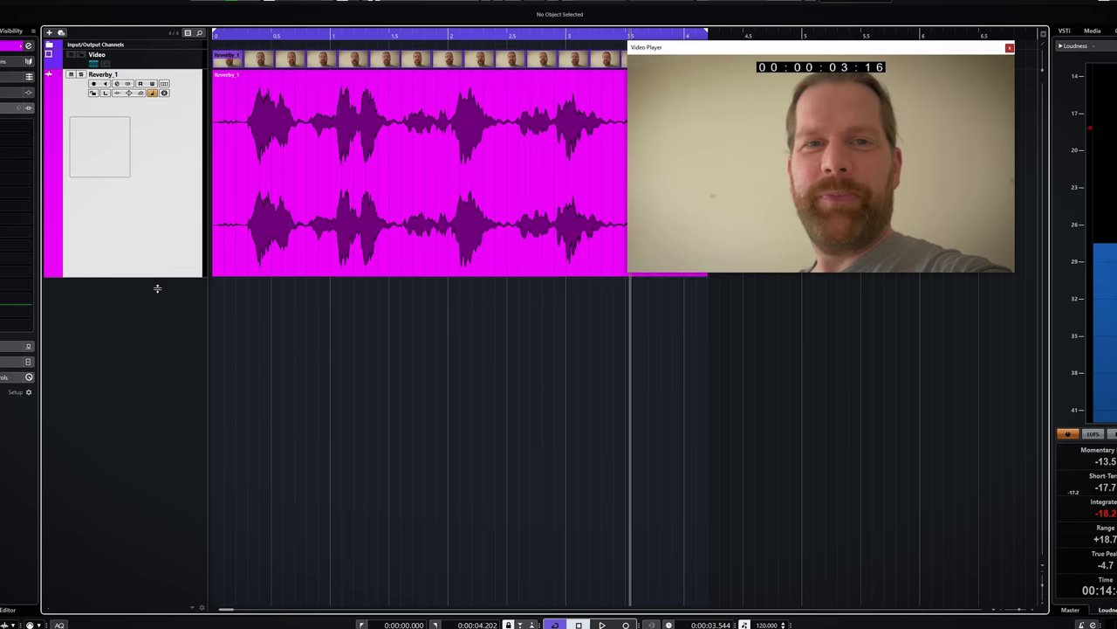
In the DAW project, try the Pro-G gate as an insert on the Reverby_1 track during playback and close its window
drag(157, 288, 150, 329)
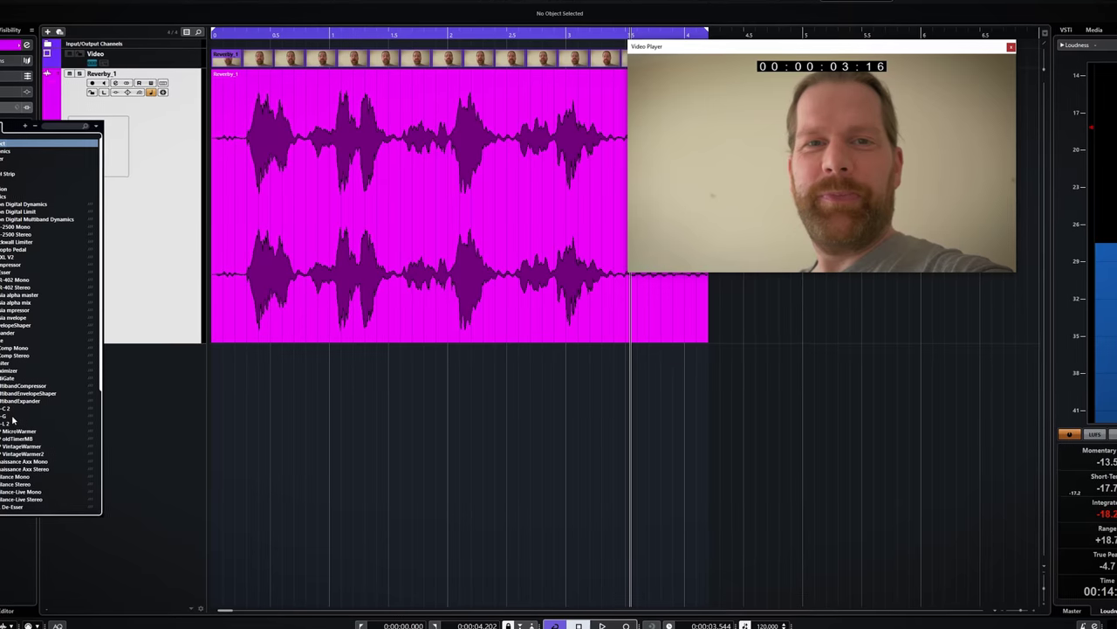
click(193, 395)
drag(384, 324, 530, 377)
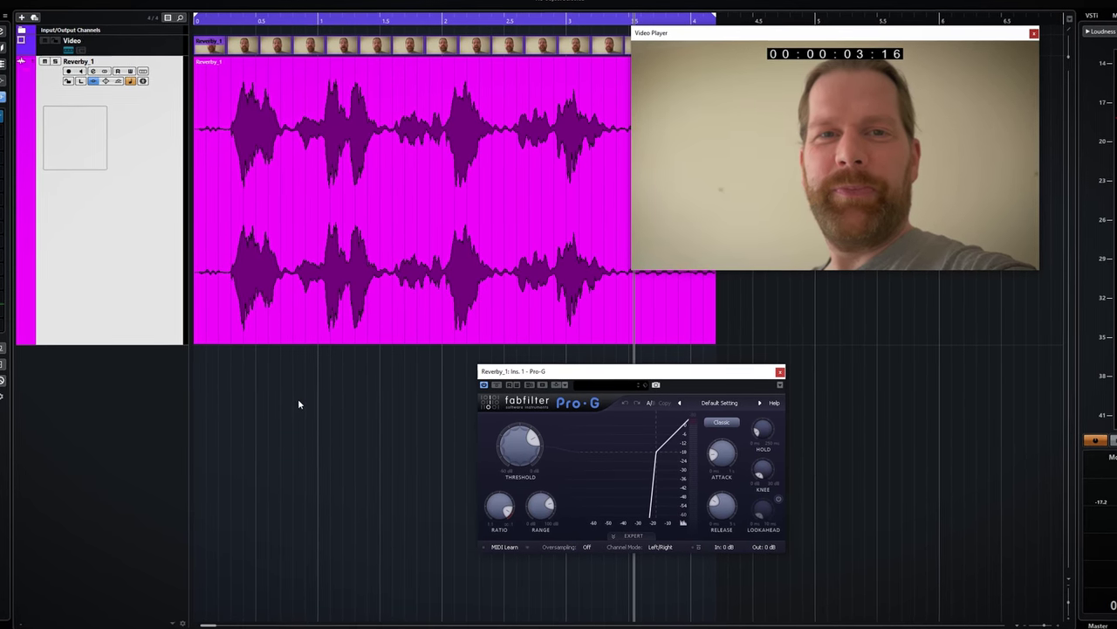
key(space)
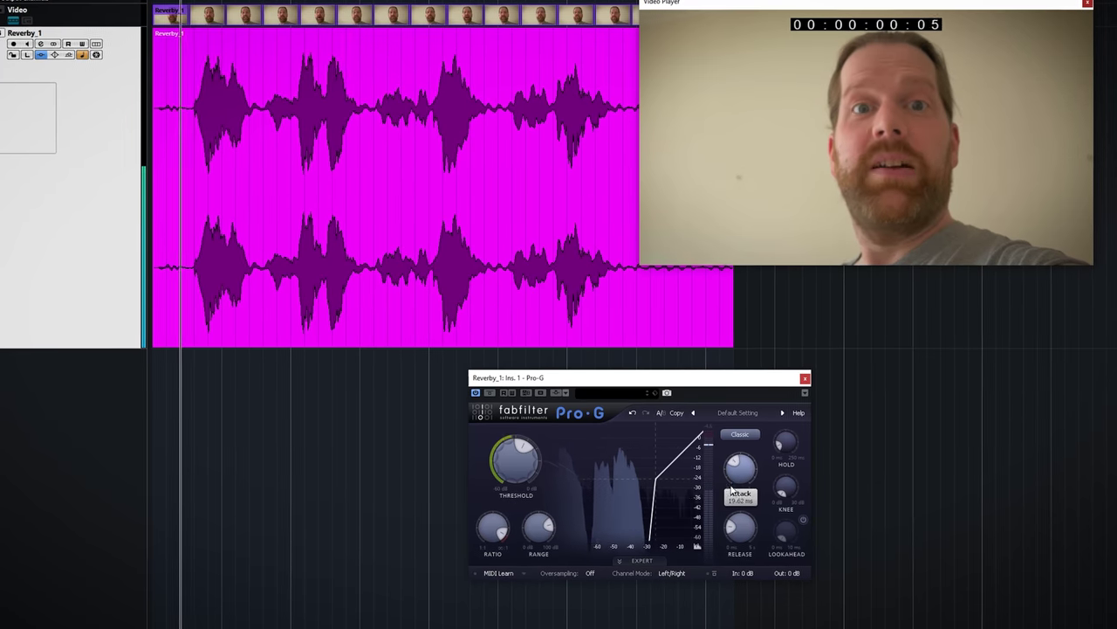
click(811, 380)
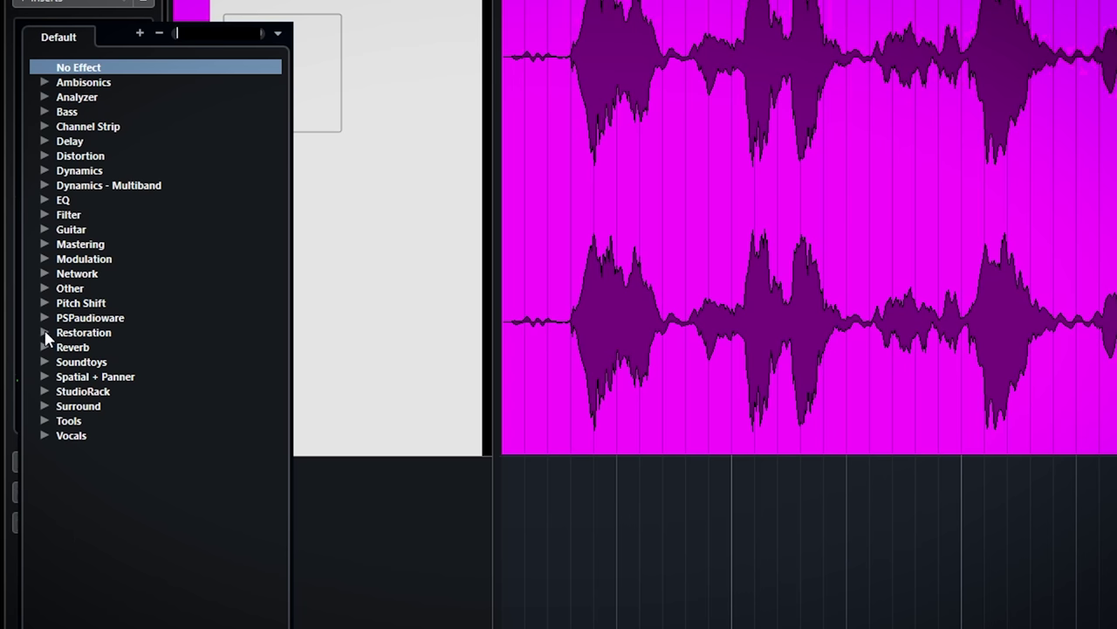
Load RX 8 De-reverb in the Reverby_1 track's first insert slot and start playback
text(de)
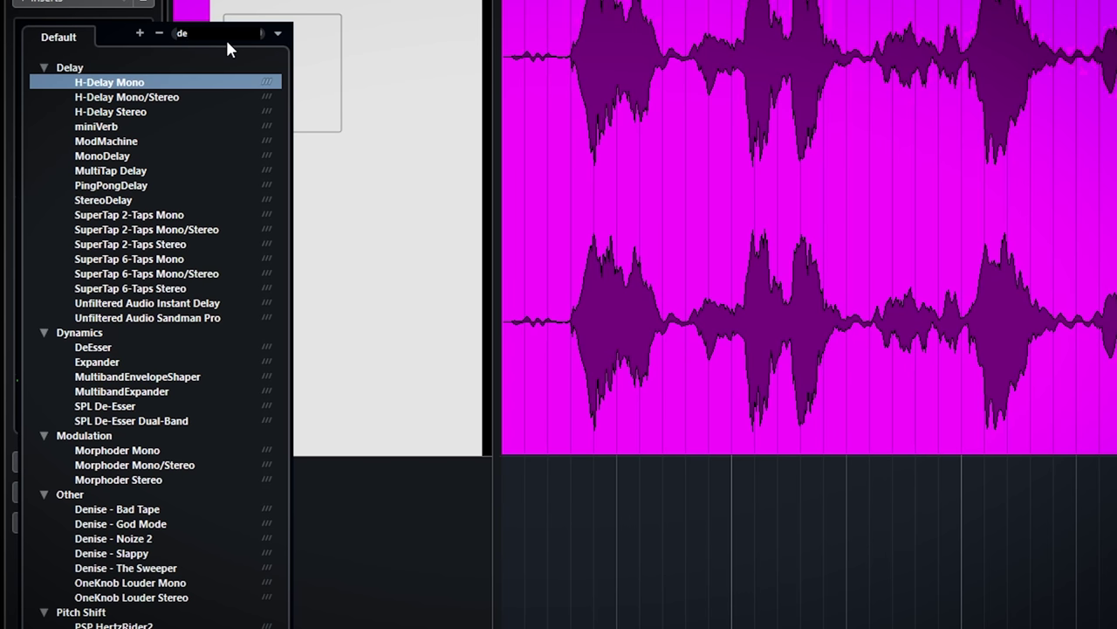
text(-rev)
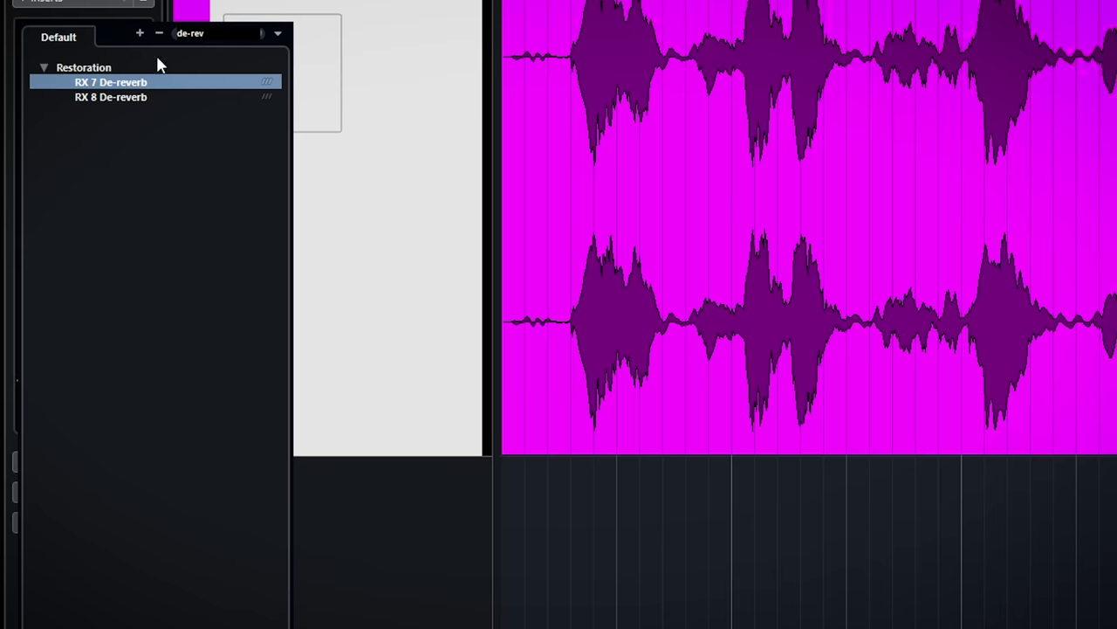
double_click(122, 98)
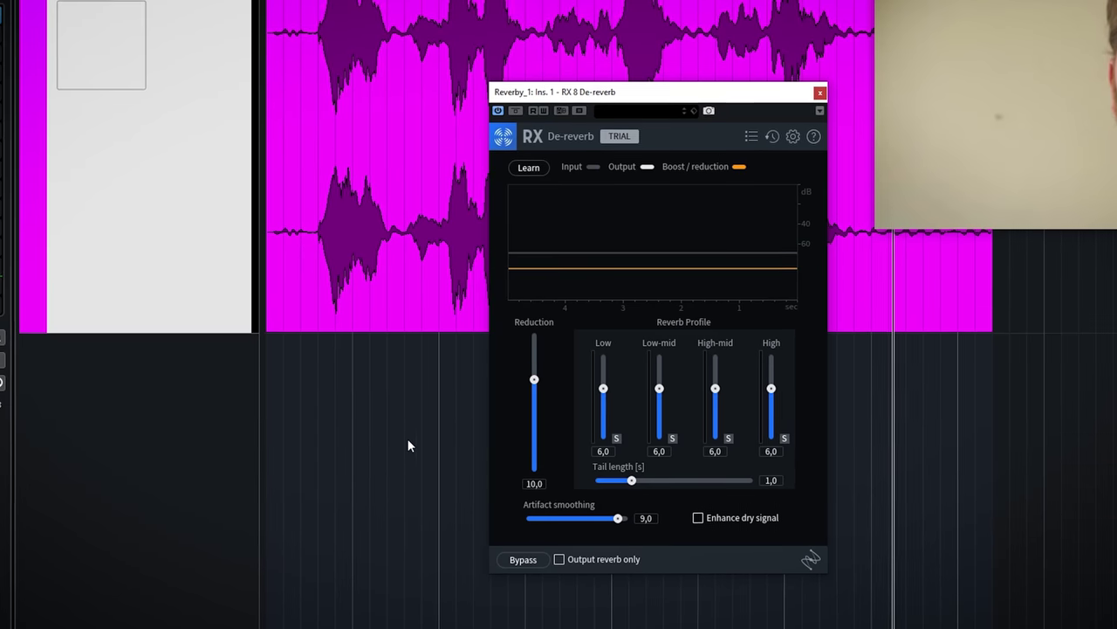
key(space)
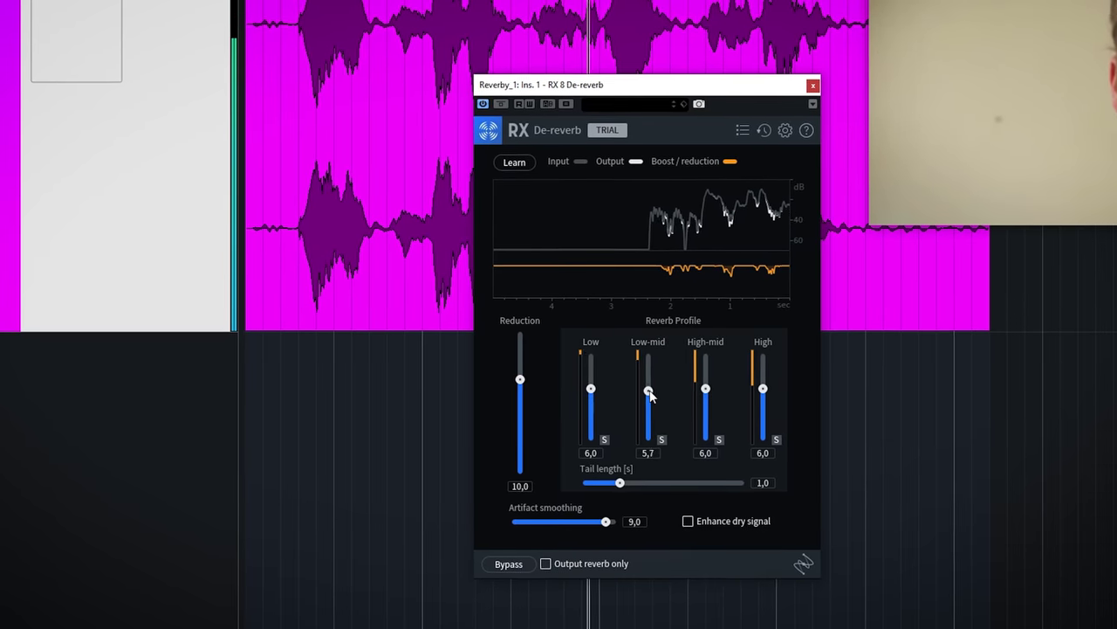
Tune De-reverb during playback to Reduction 11.6, Low 6.4, Low-mid 5.5, High-mid 6.6, High 4.9 and Tail length 2.1 s
drag(646, 391, 646, 394)
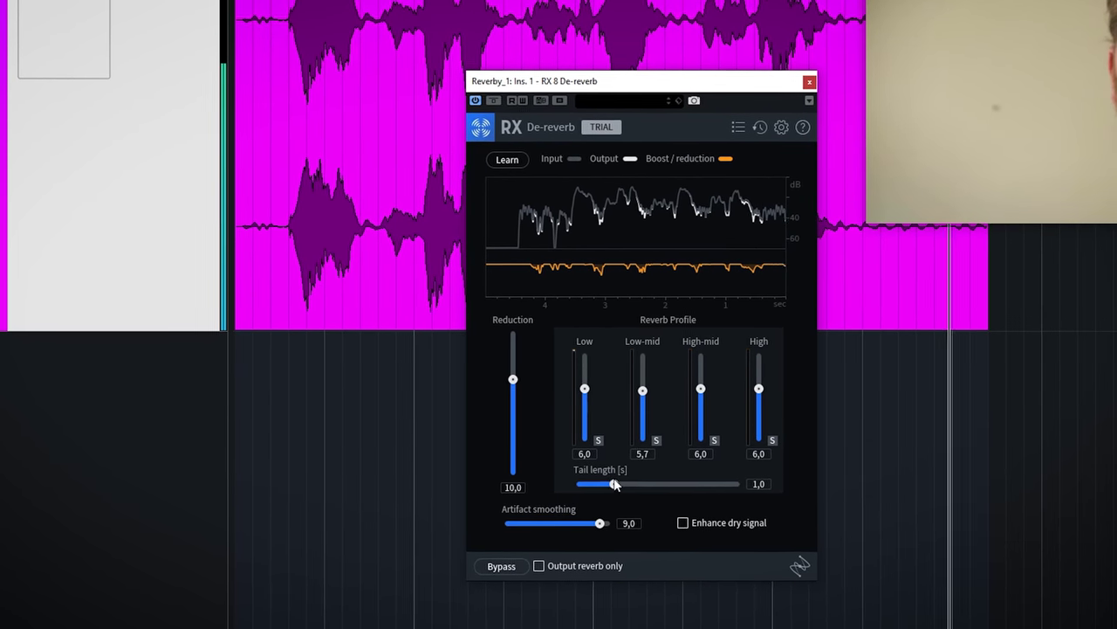
drag(611, 485, 651, 496)
drag(494, 382, 498, 411)
drag(576, 488, 574, 491)
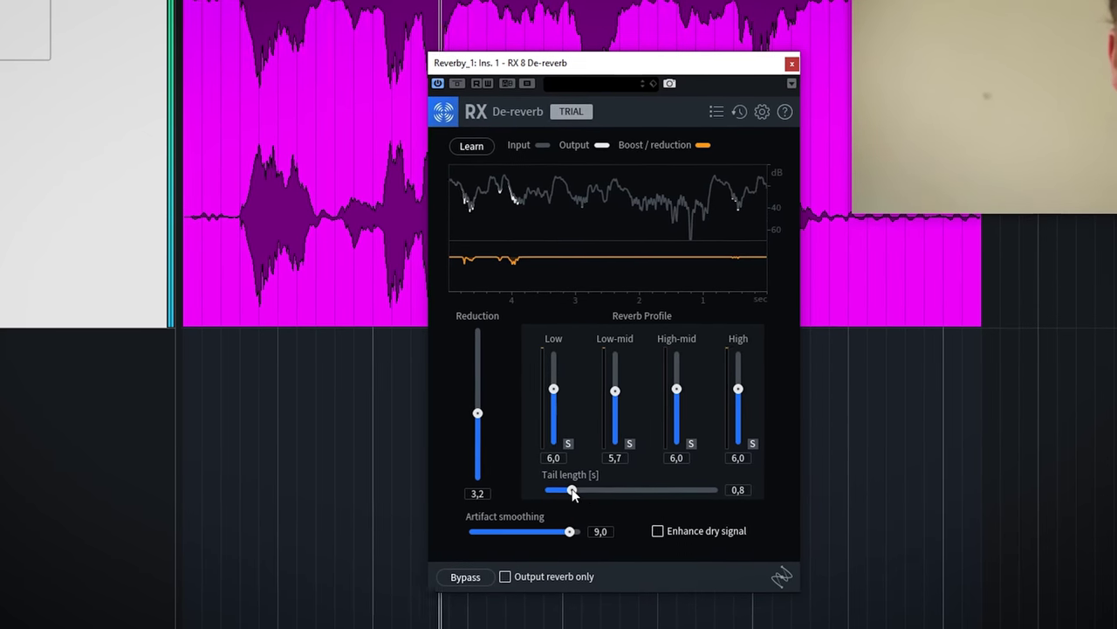
drag(672, 494, 661, 494)
drag(469, 419, 467, 414)
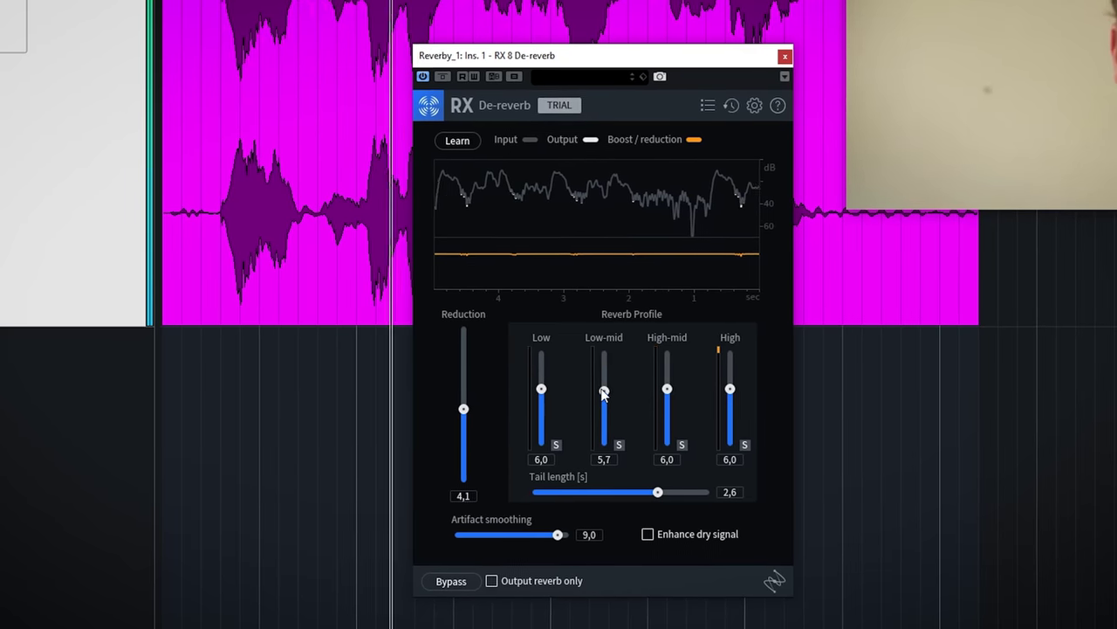
drag(733, 404, 733, 412)
drag(533, 392, 534, 389)
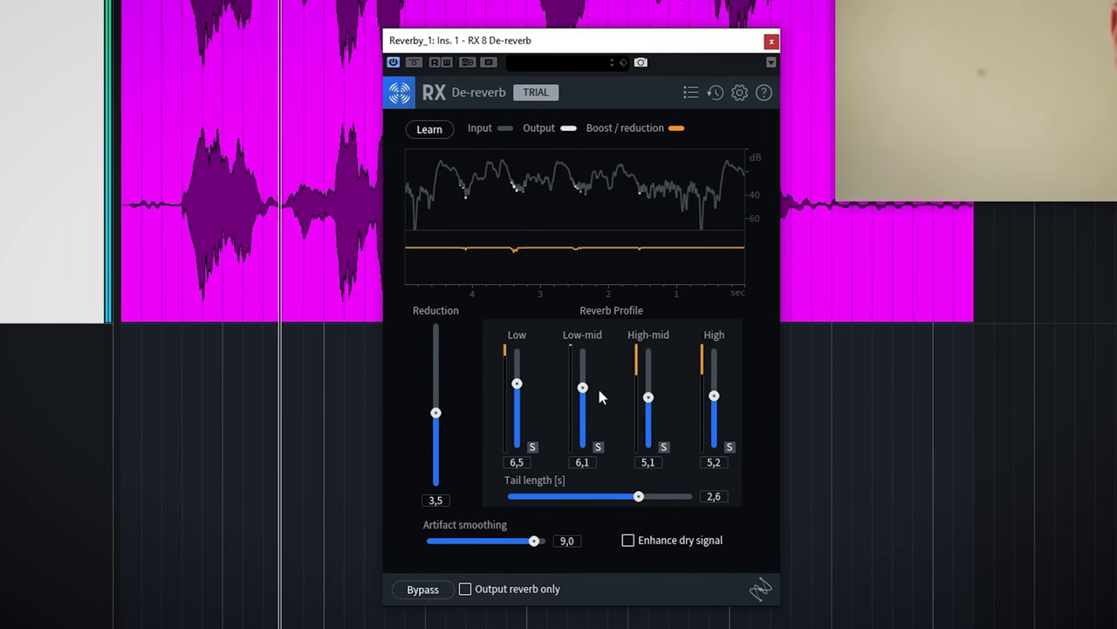
mouse_move(646, 397)
mouse_down()
mouse_move(646, 381)
mouse_move(654, 385)
mouse_move(641, 387)
mouse_up()
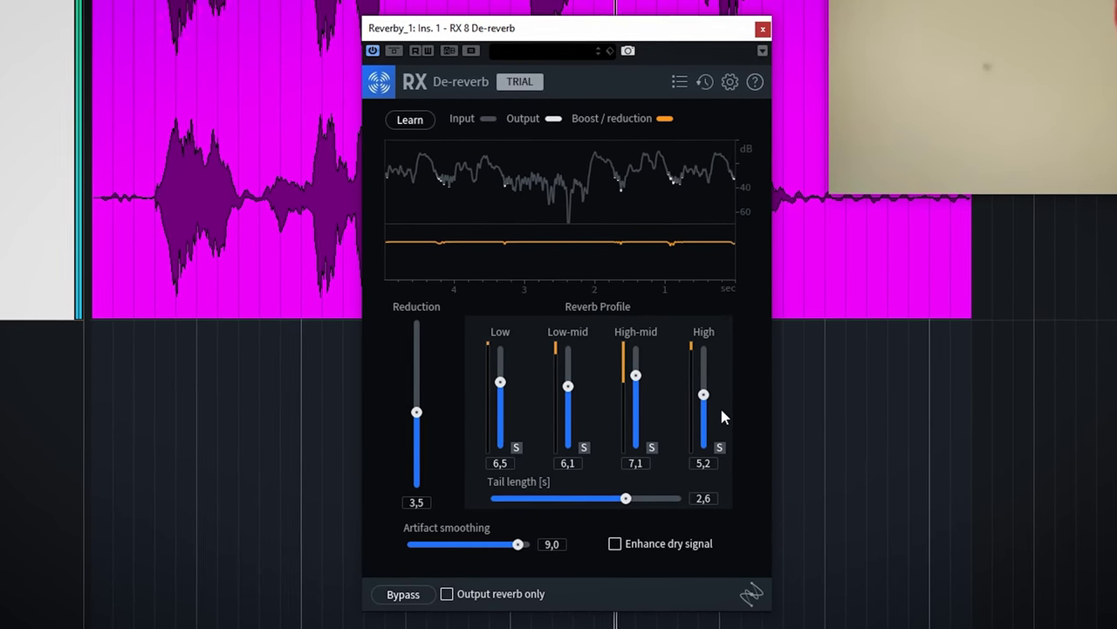
drag(417, 412, 479, 346)
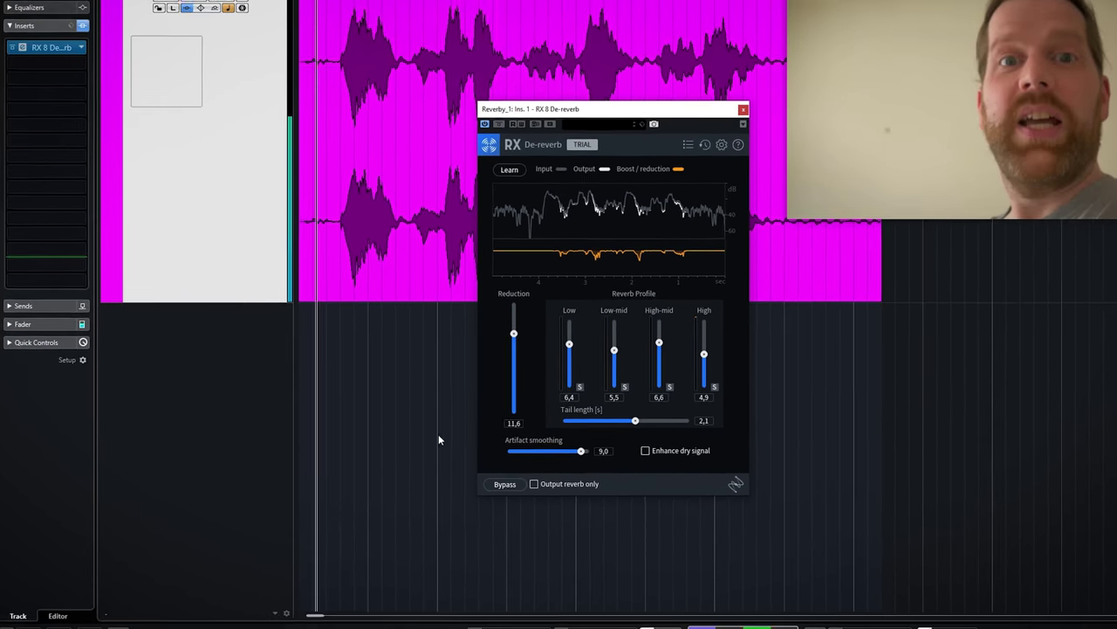
Bypass the De-reverb insert and re-enable it to compare the processed and unprocessed sound
click(499, 124)
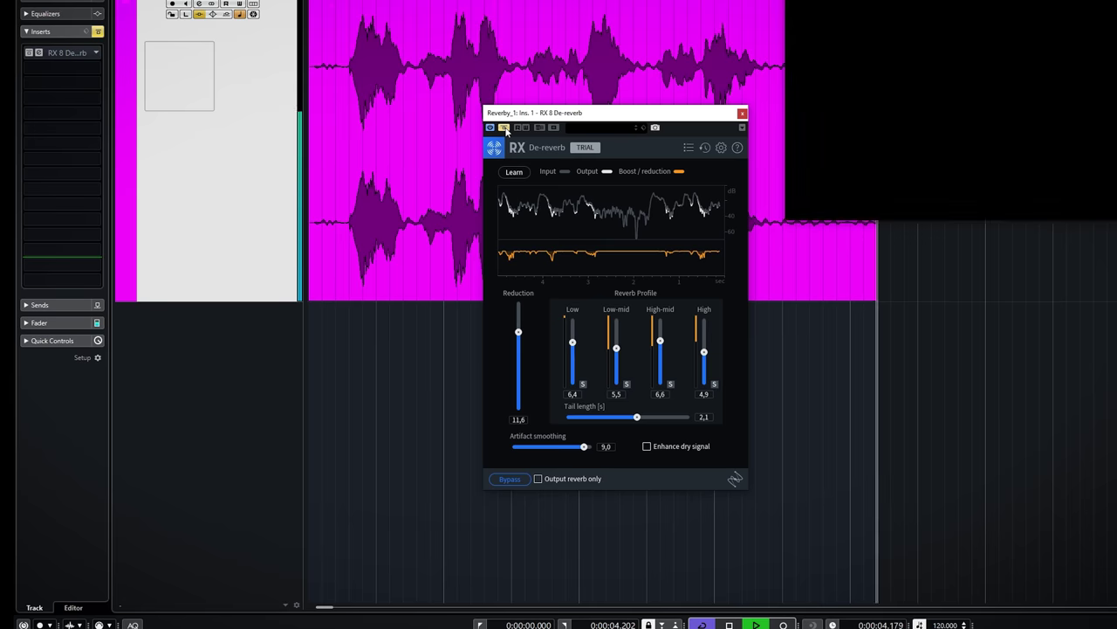
click(504, 129)
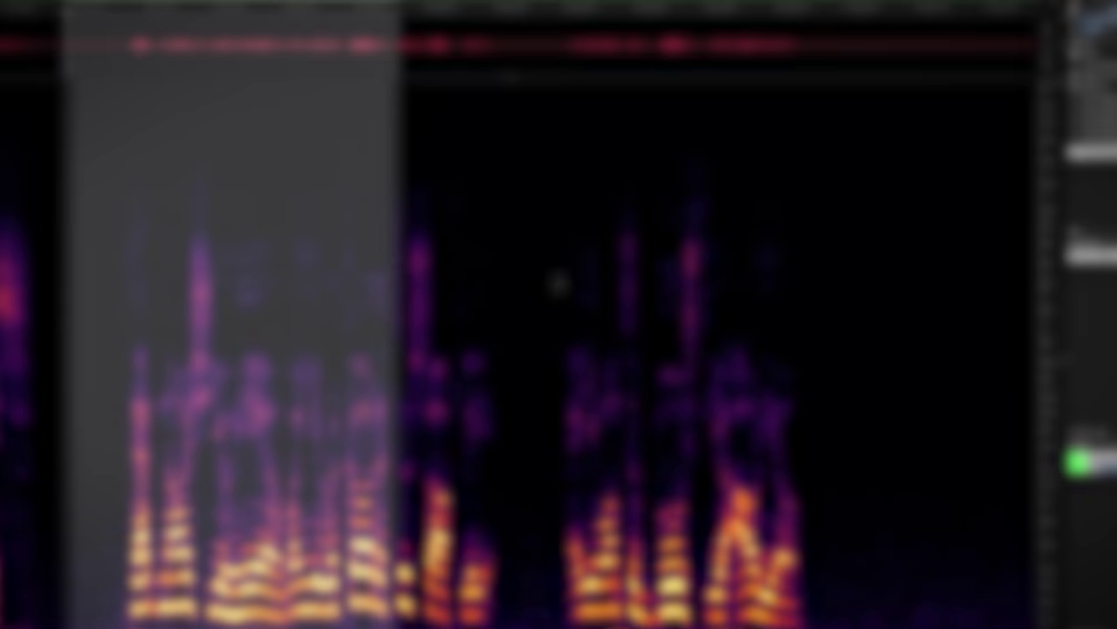
click(558, 284)
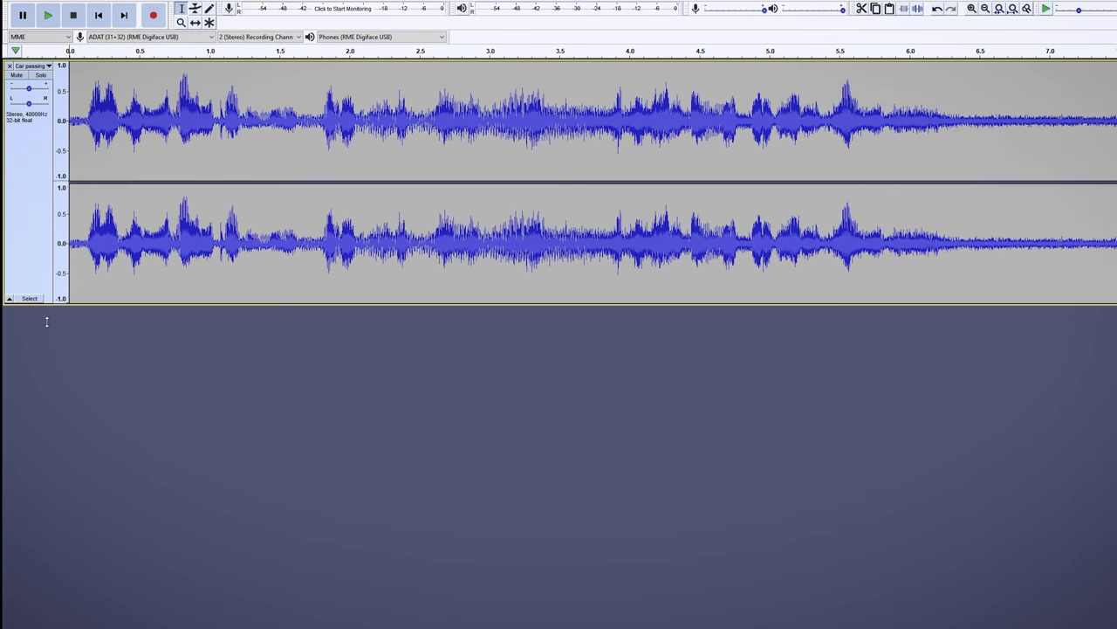
Enlarge the Car passing track's height, duplicate its whole audio to a second track and mute the copy
drag(43, 306, 40, 376)
mouse_move(39, 392)
mouse_down()
mouse_move(41, 406)
mouse_move(43, 391)
mouse_up()
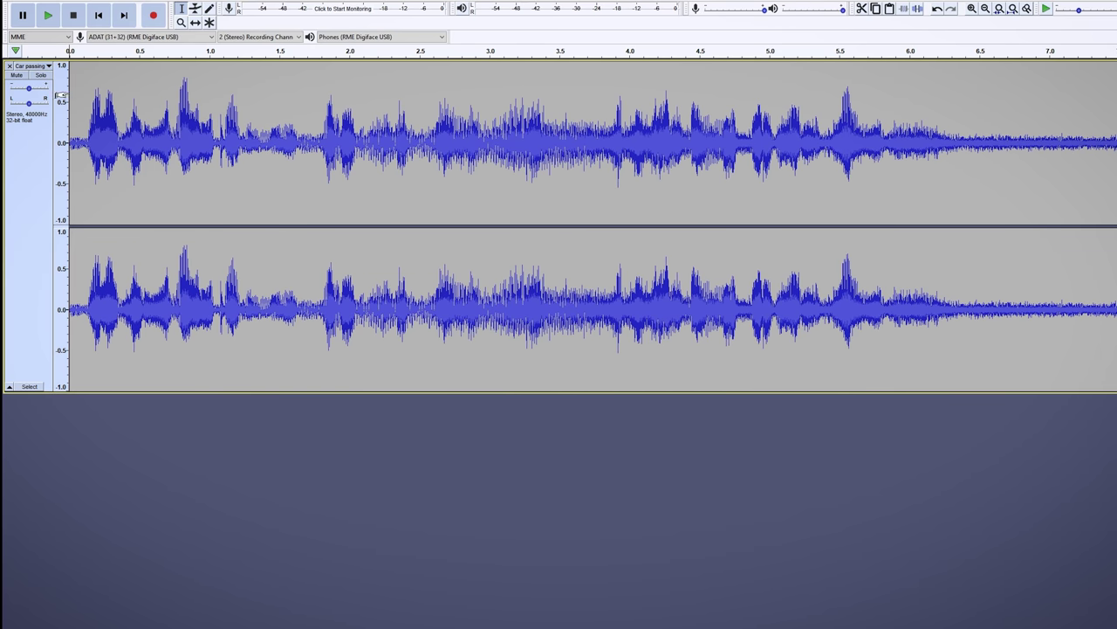
key(ctrl+a)
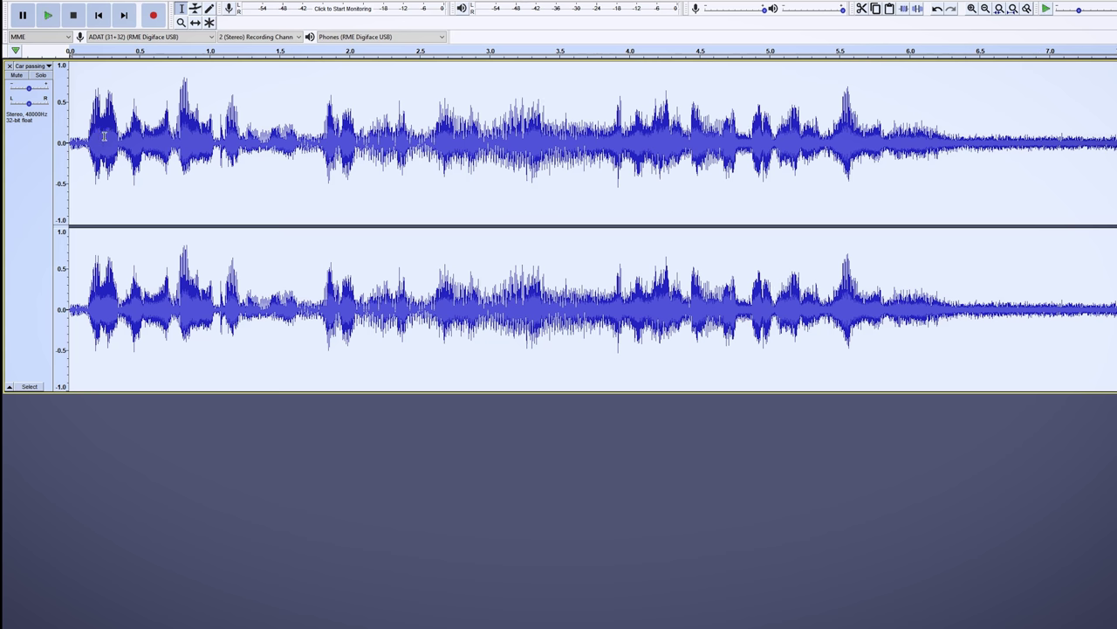
click(33, 1)
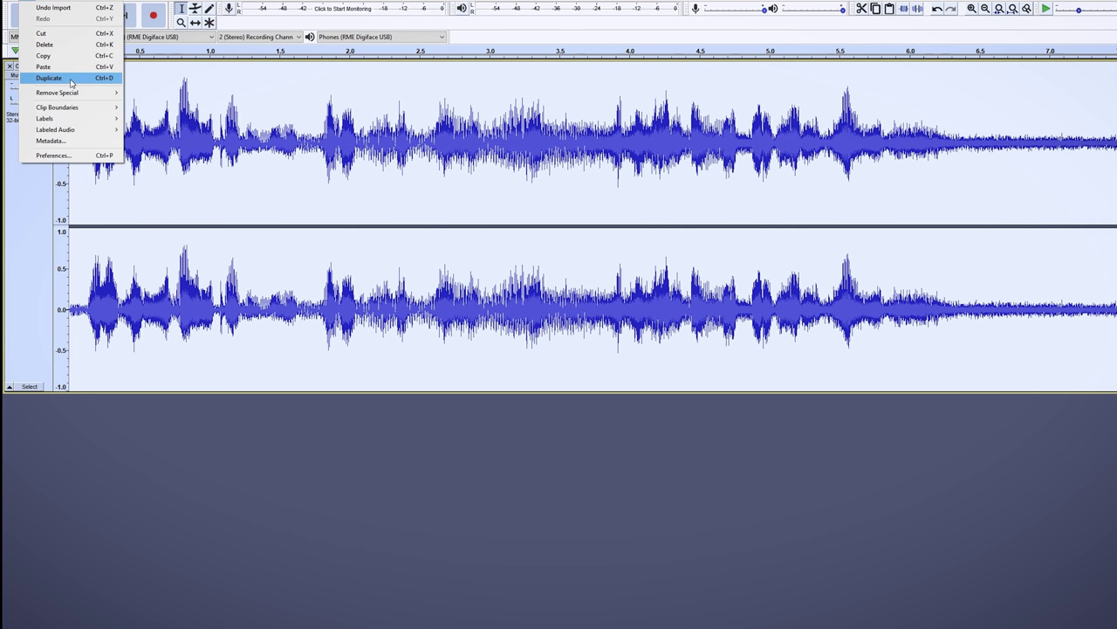
click(72, 79)
click(19, 411)
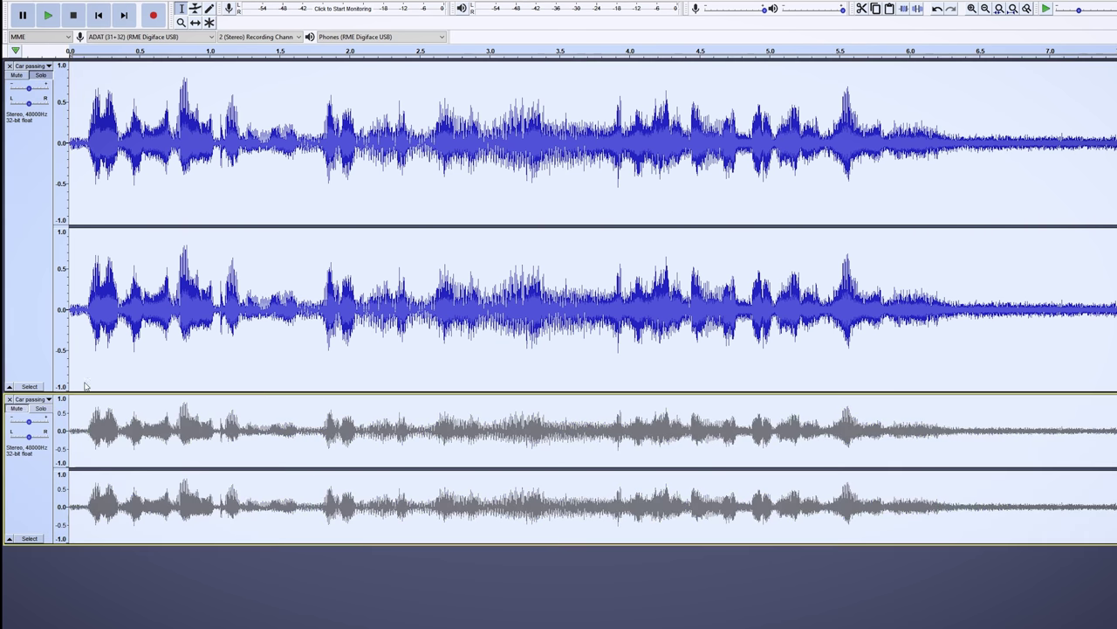
Select the noise-only tail of the first track from about 6.8 s onward and capture it as the Noise Reduction profile
click(137, 350)
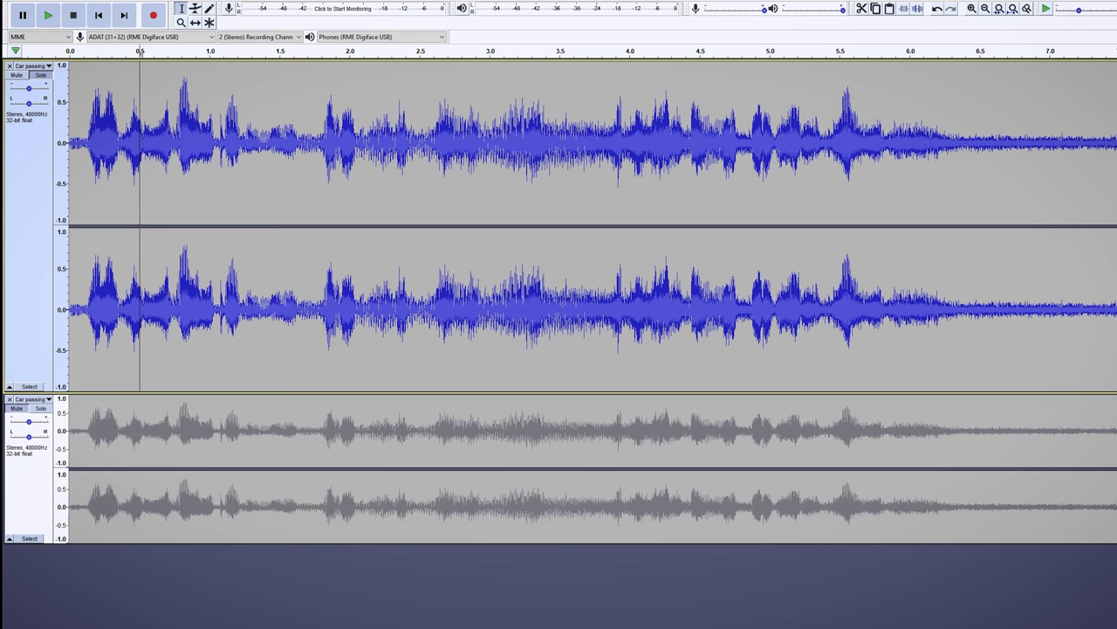
drag(1113, 204, 188, 204)
drag(858, 204, 1017, 222)
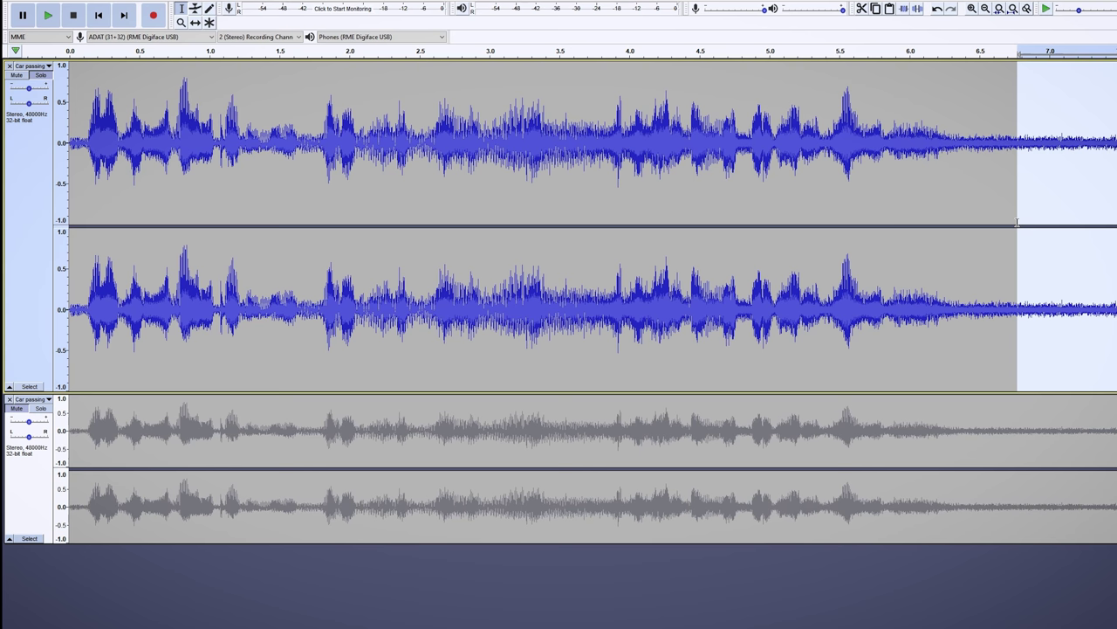
click(181, 3)
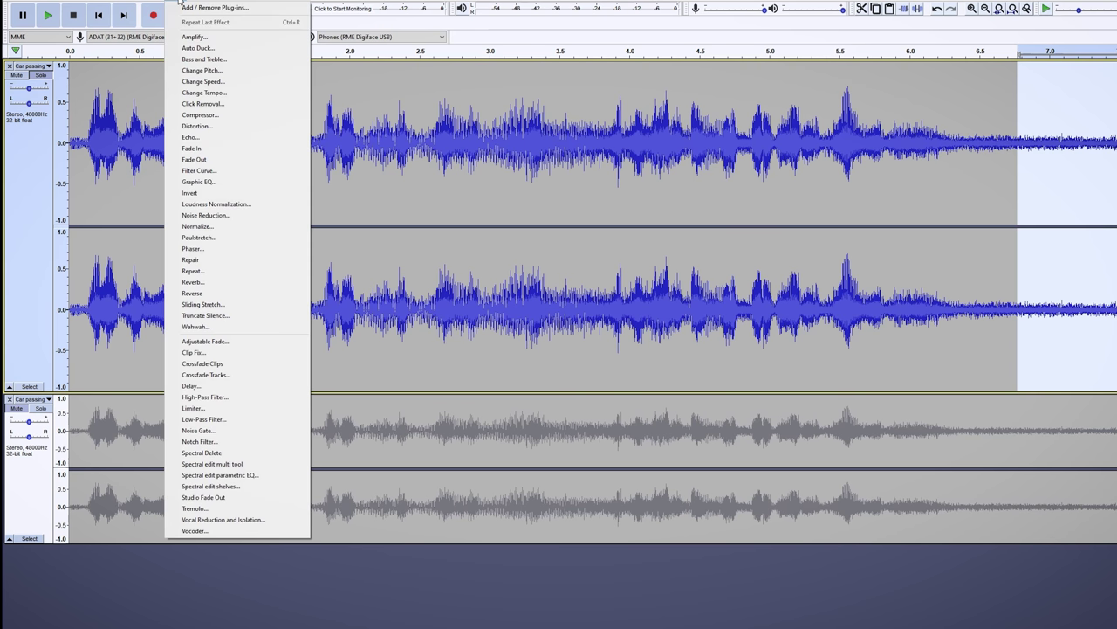
click(196, 216)
click(651, 288)
Apply Noise Reduction to the whole first track with 12 dB reduction, sensitivity 11.50 and 3 smoothing bands, and play back the result
drag(1025, 173, 75, 147)
click(179, 3)
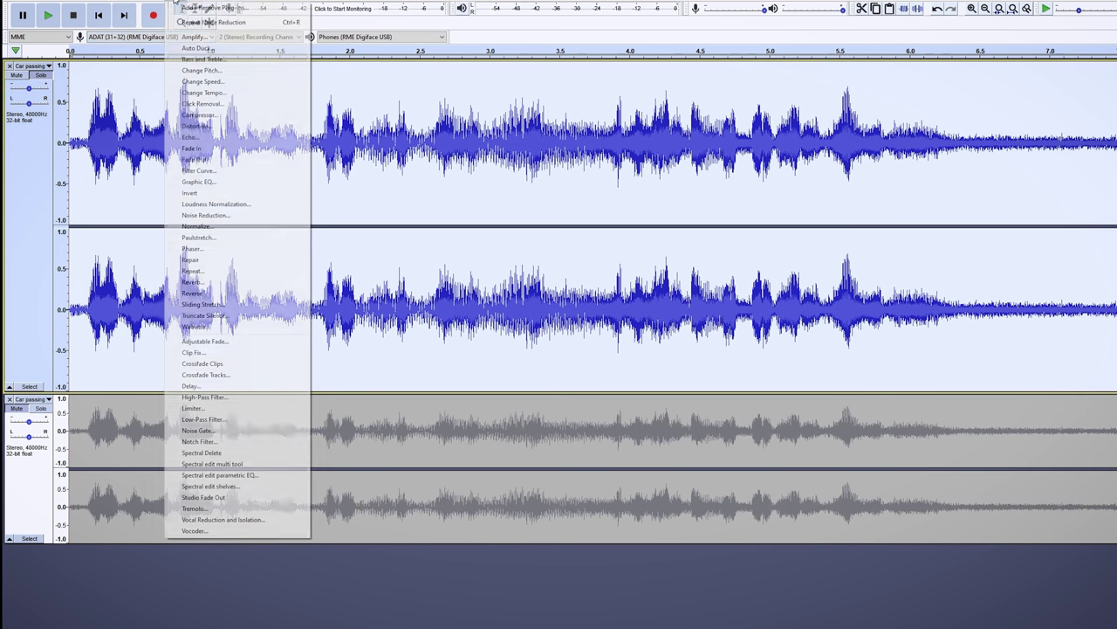
click(210, 94)
drag(703, 381, 709, 387)
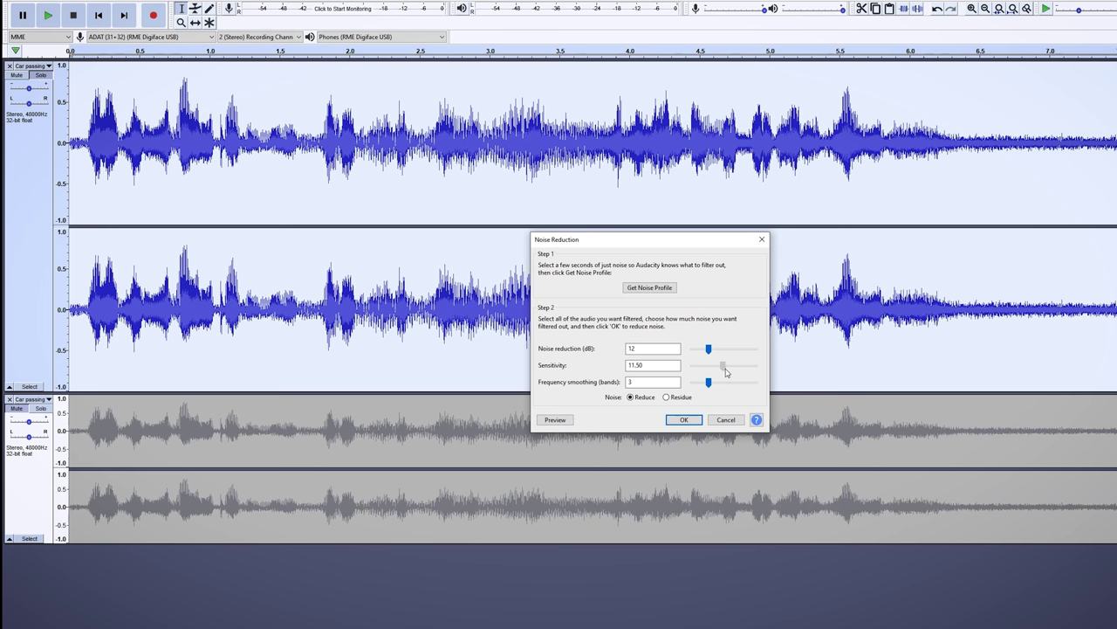
click(571, 415)
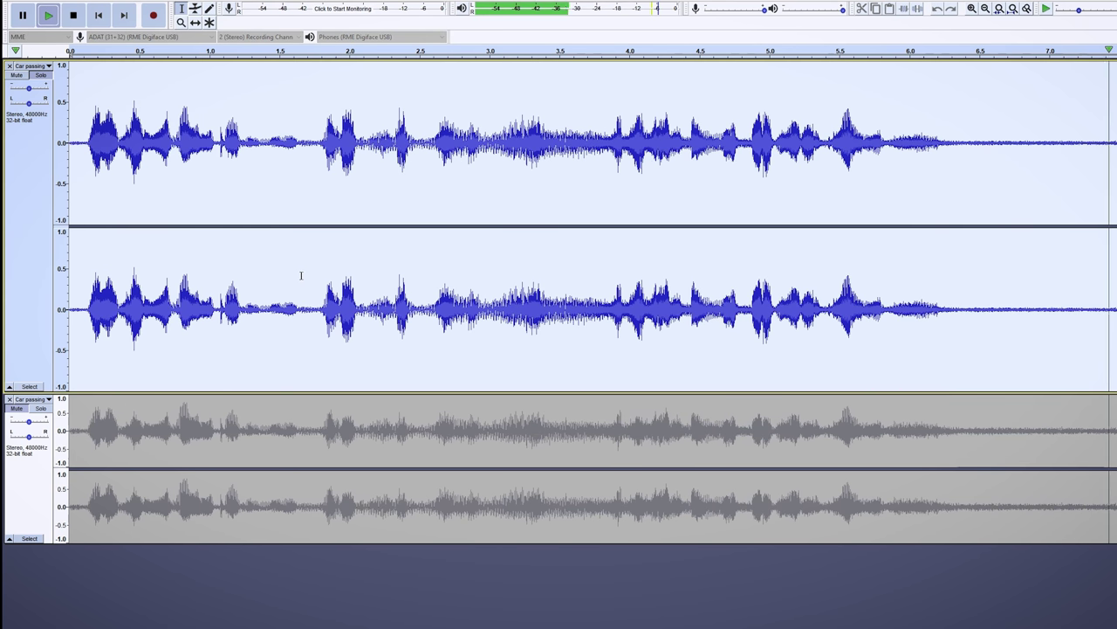
key(space)
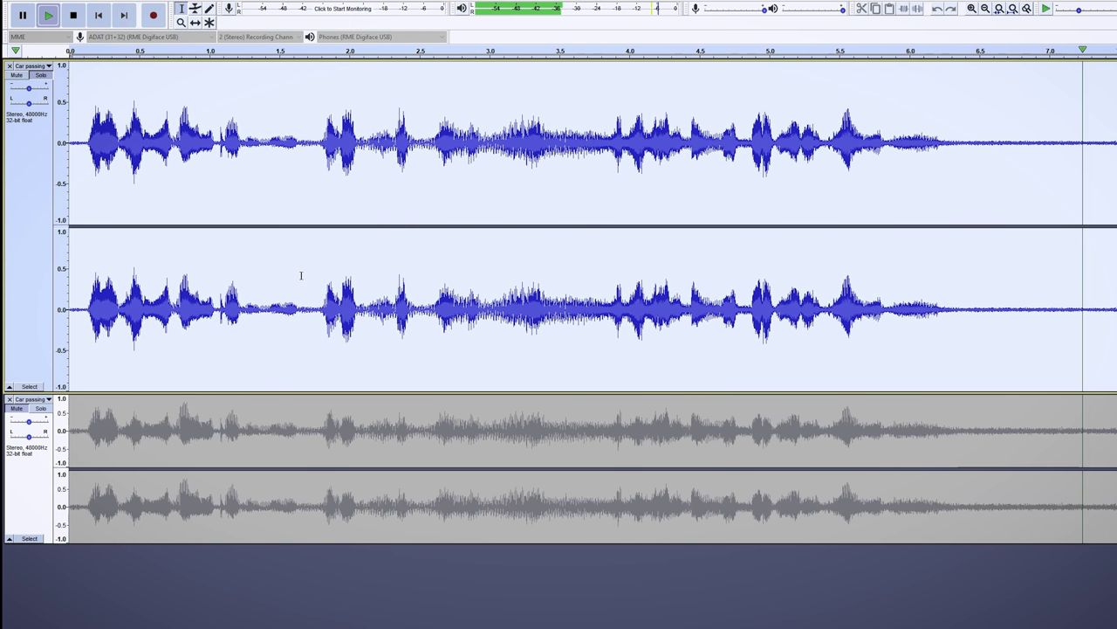
Lower the first track's volume between about 3.0 and 3.8 s with the Envelope tool and play it back from about 1 s
click(484, 163)
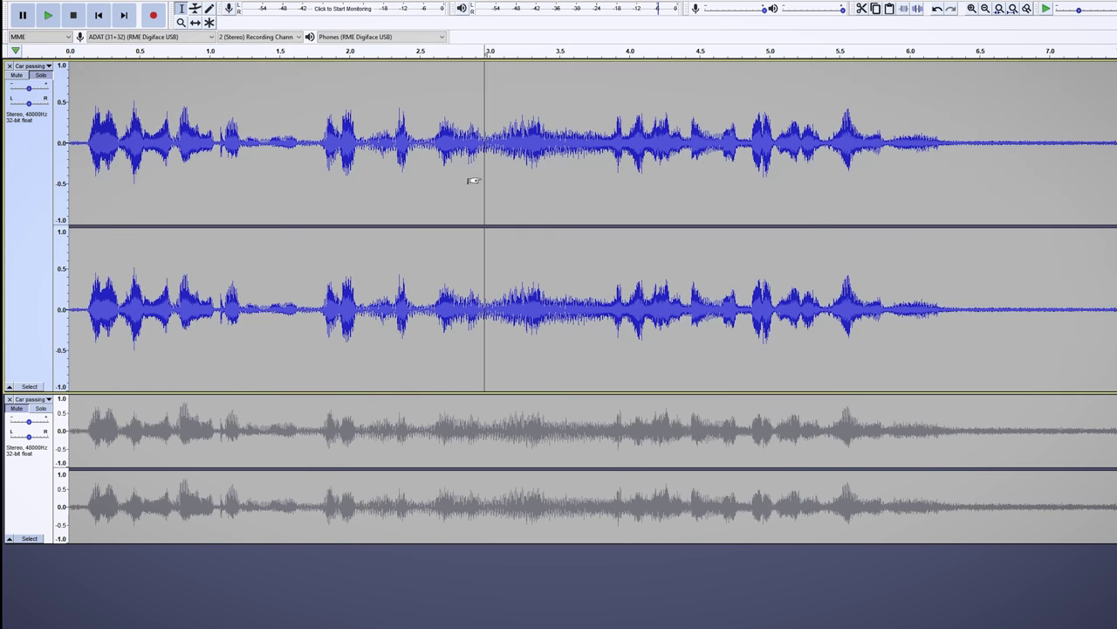
click(196, 9)
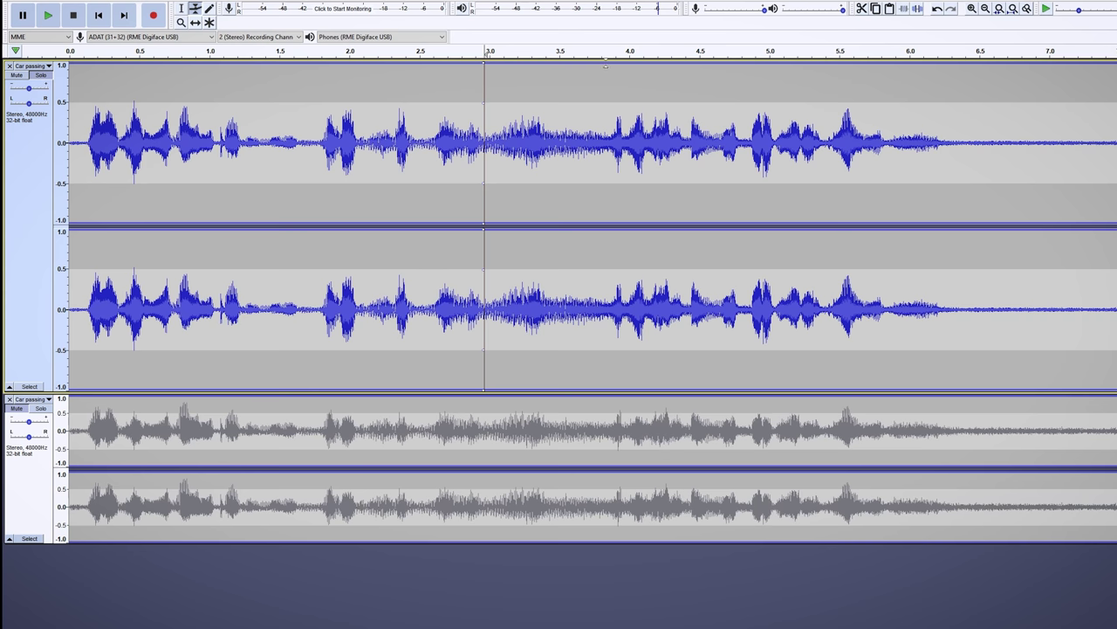
drag(532, 67, 534, 87)
drag(607, 67, 541, 102)
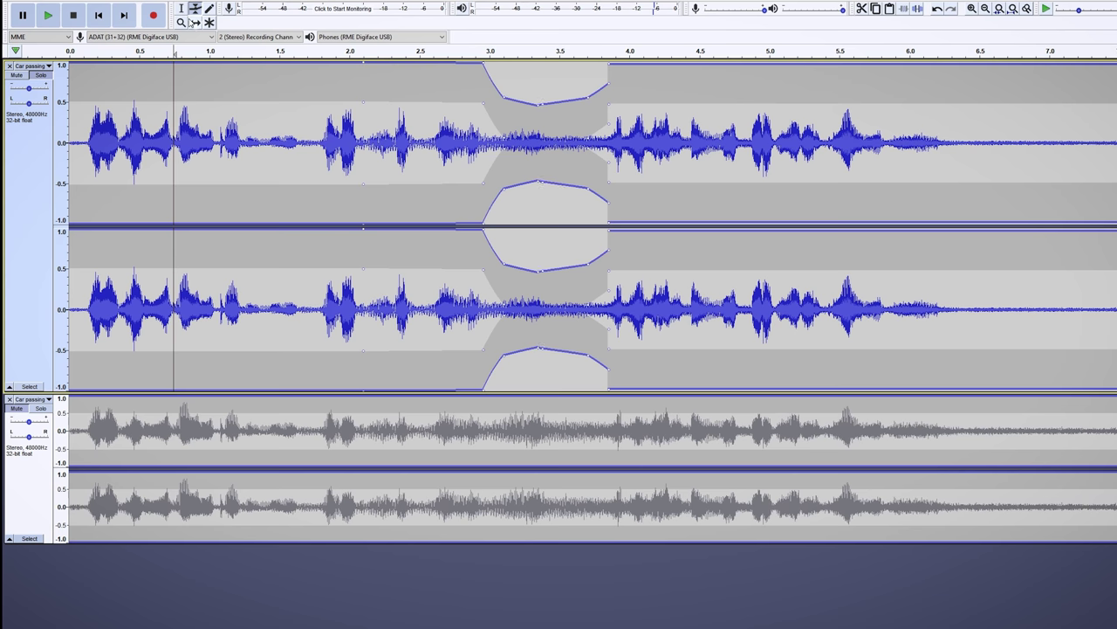
key(F1)
click(212, 93)
key(space)
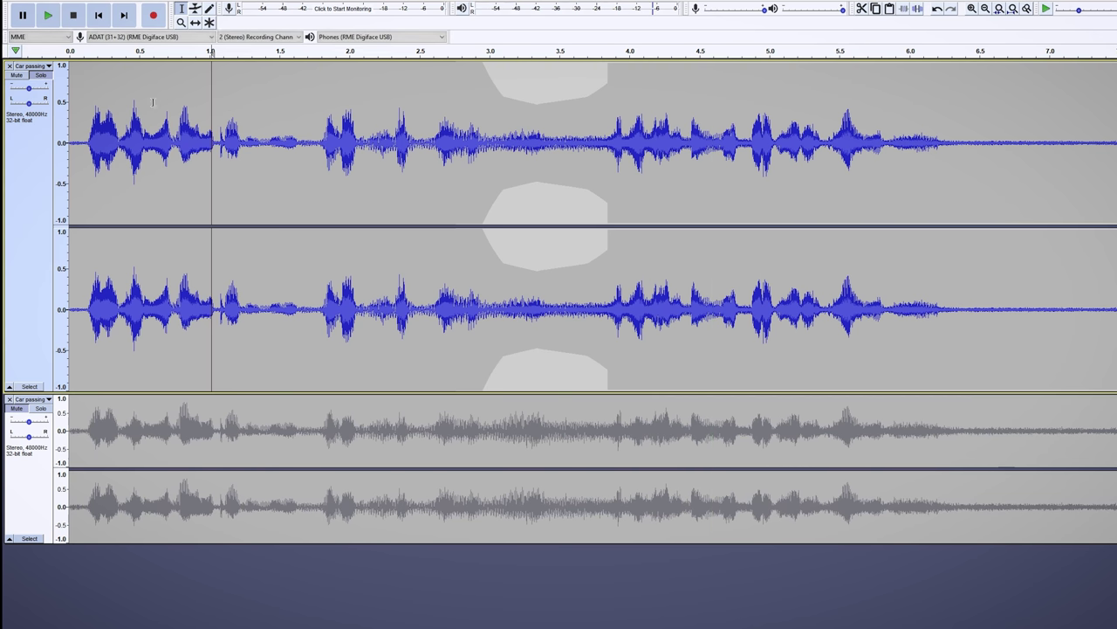
Select the whole first track, draw a steep low cut below about 75 Hz in Filter Curve EQ and preview it
drag(70, 83, 381, 87)
drag(731, 153, 1116, 150)
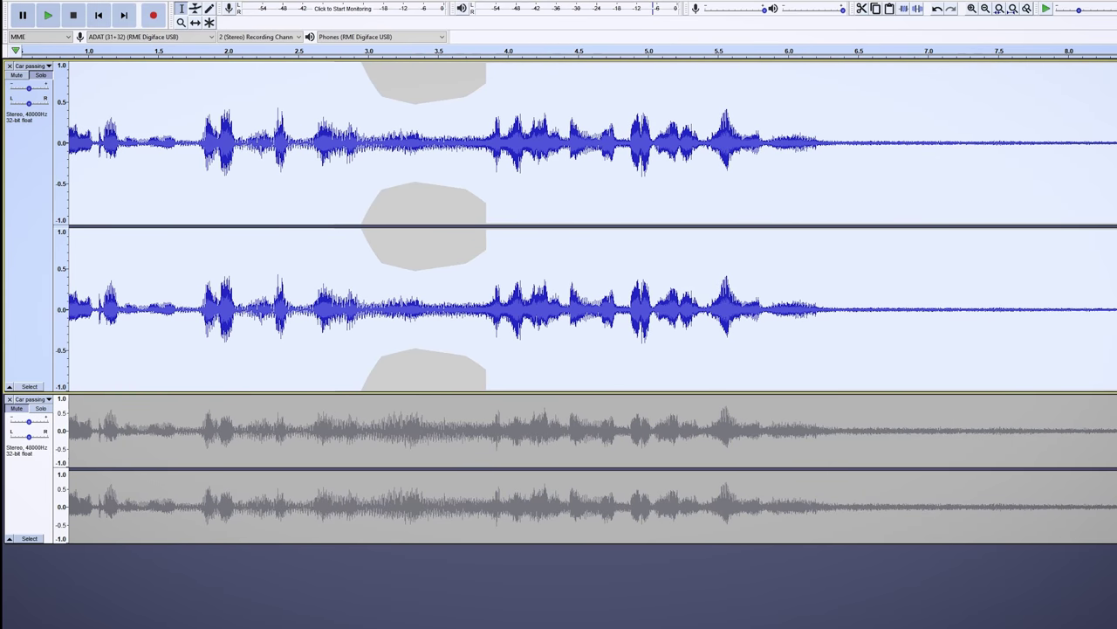
click(168, 4)
click(205, 170)
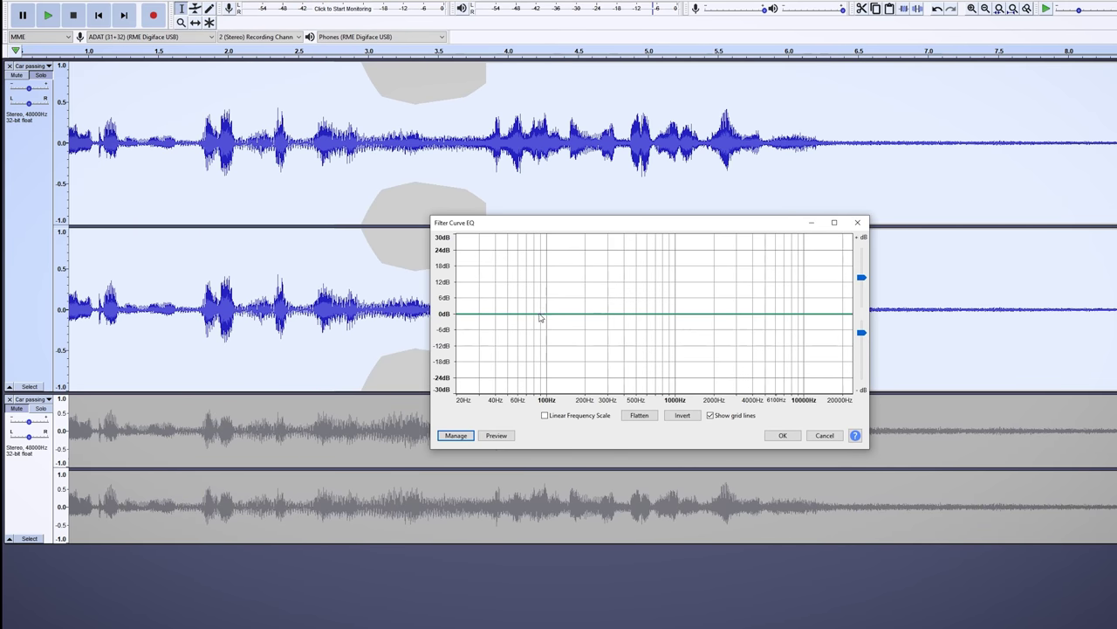
drag(480, 319, 515, 400)
click(496, 436)
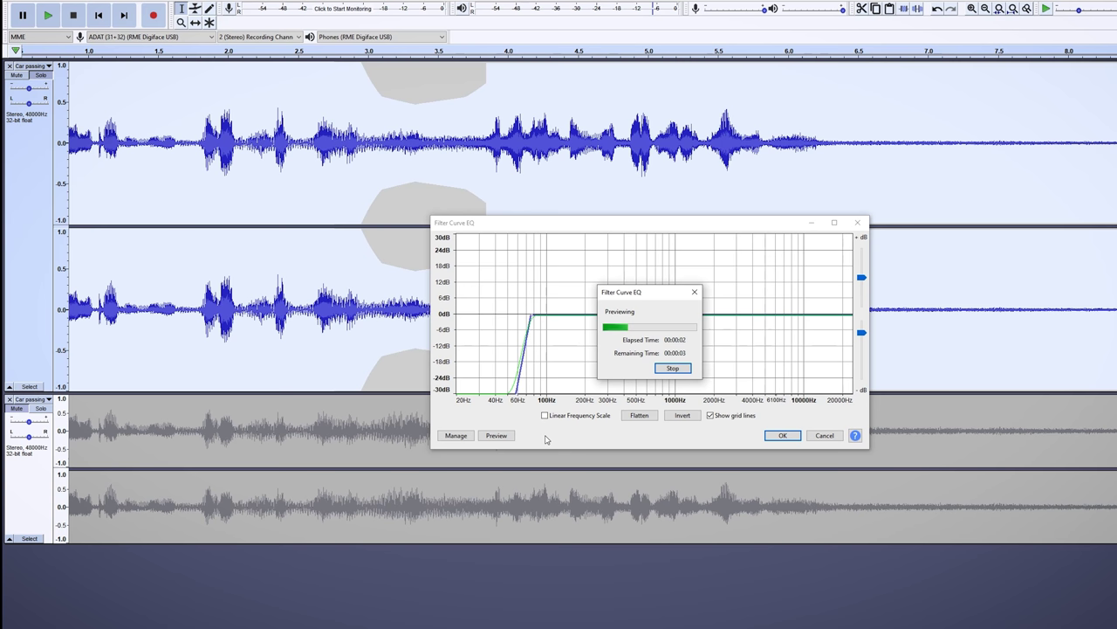
click(672, 367)
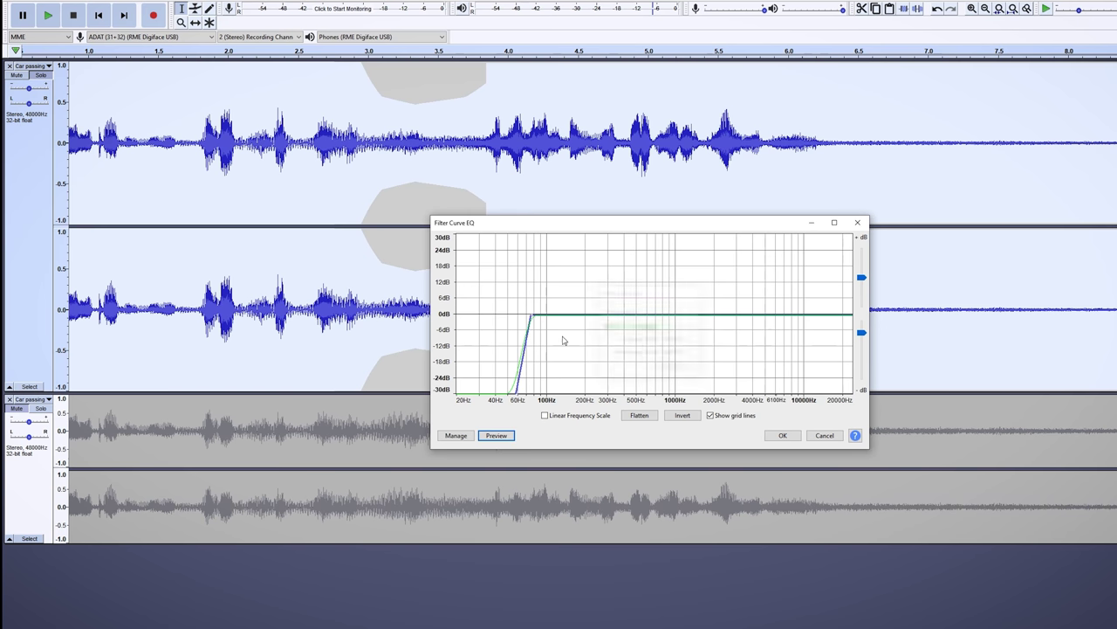
Raise the EQ low cut to about 140 Hz, add a boost of about 4 dB near 170 Hz and preview the curve
drag(531, 336, 554, 371)
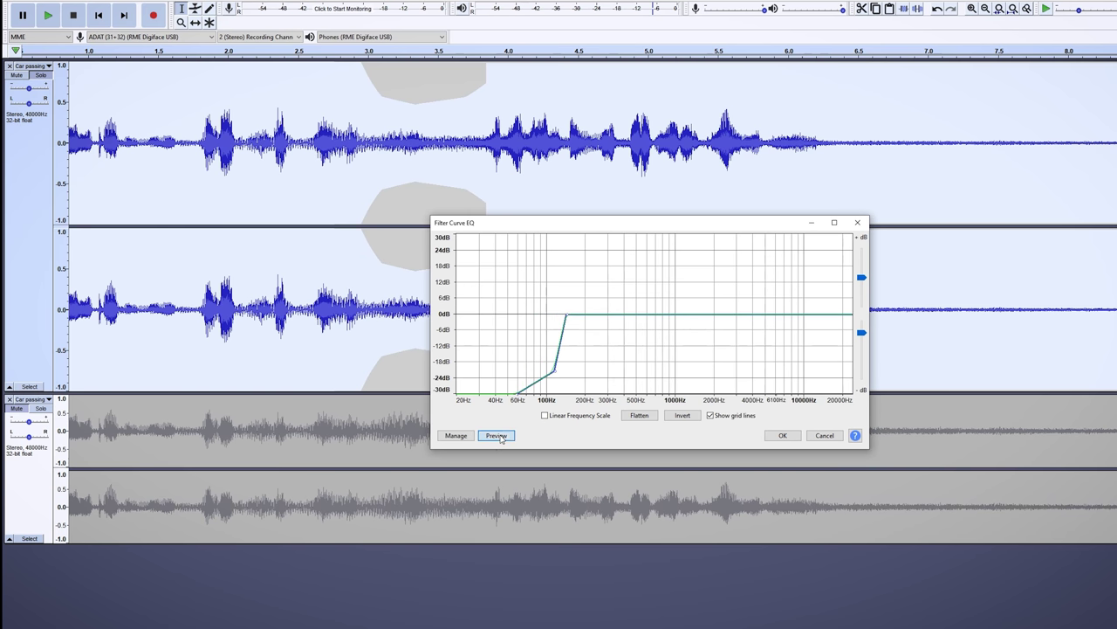
click(498, 437)
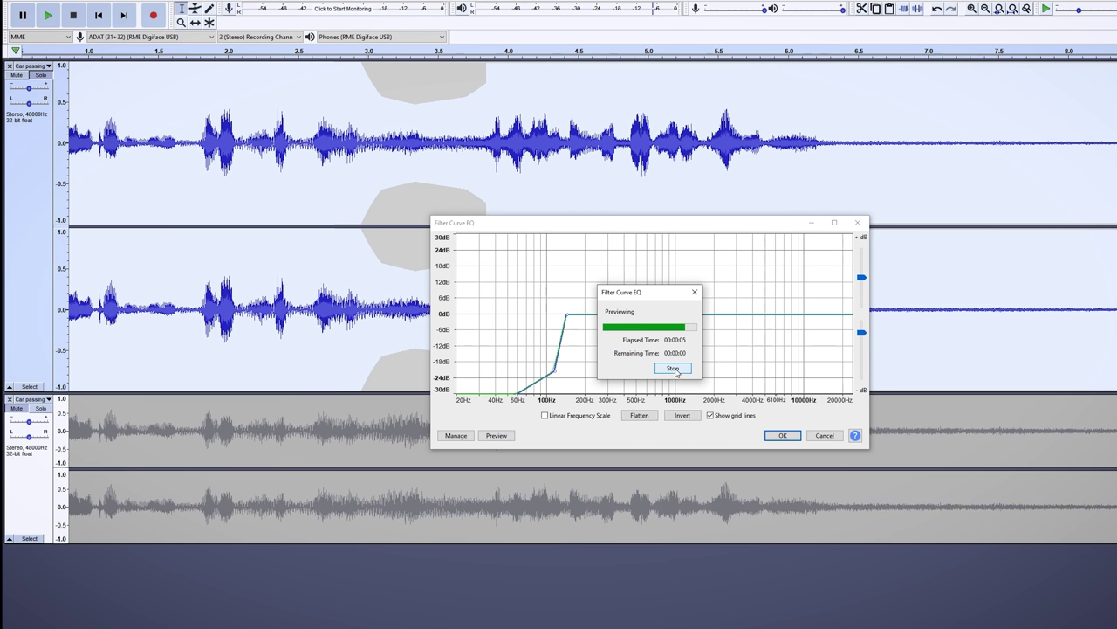
drag(674, 370, 677, 314)
click(575, 305)
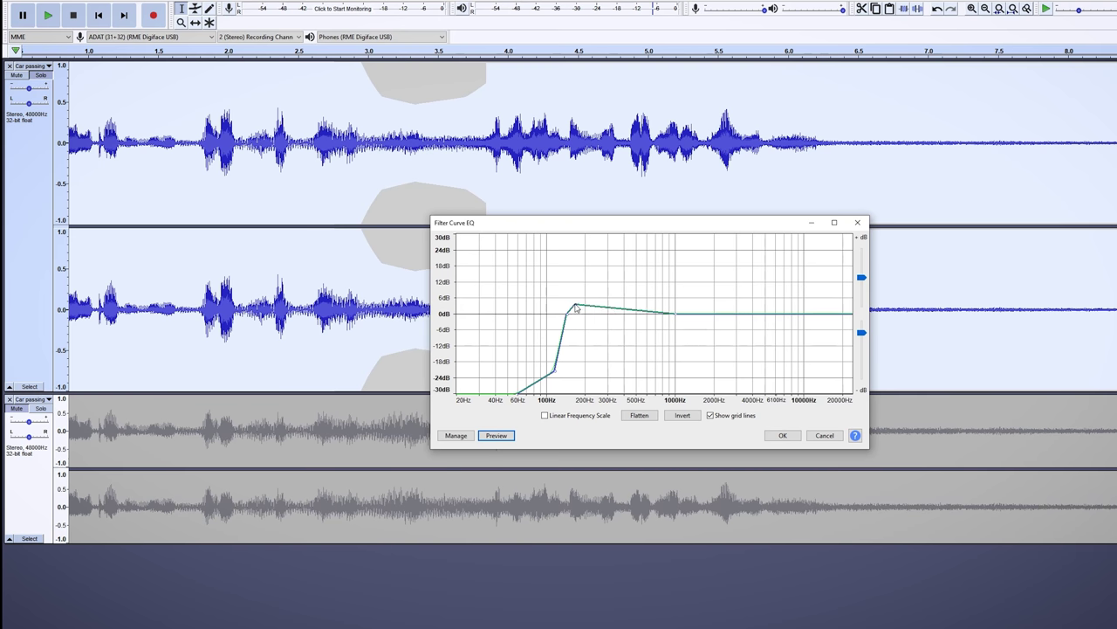
click(498, 435)
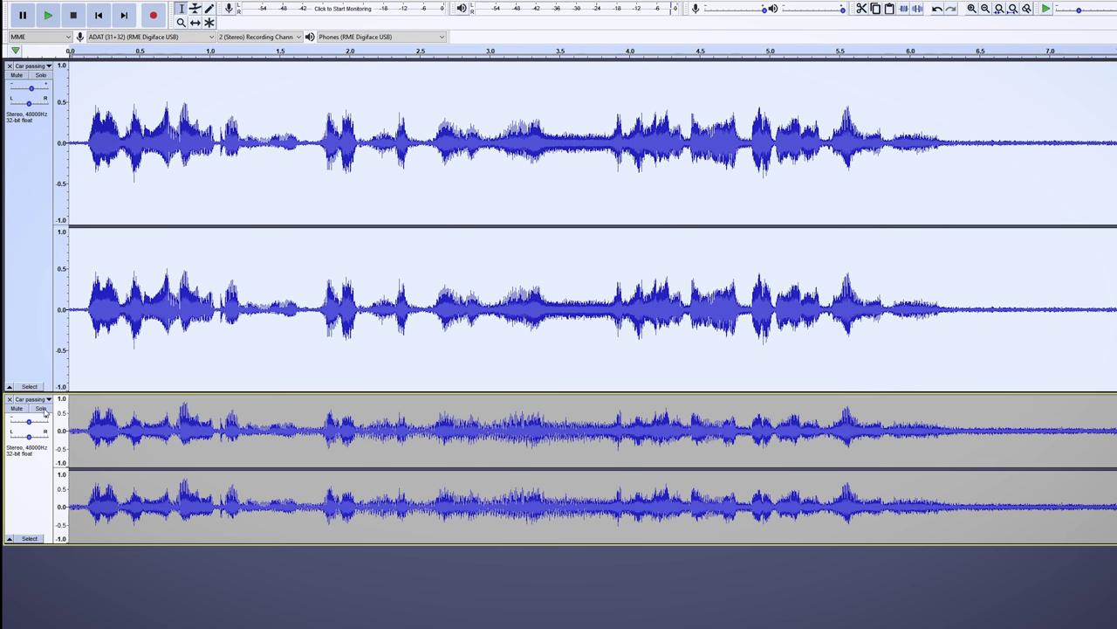
Play the unprocessed duplicate soloed, and play the processed first track soloed to compare the two
click(43, 408)
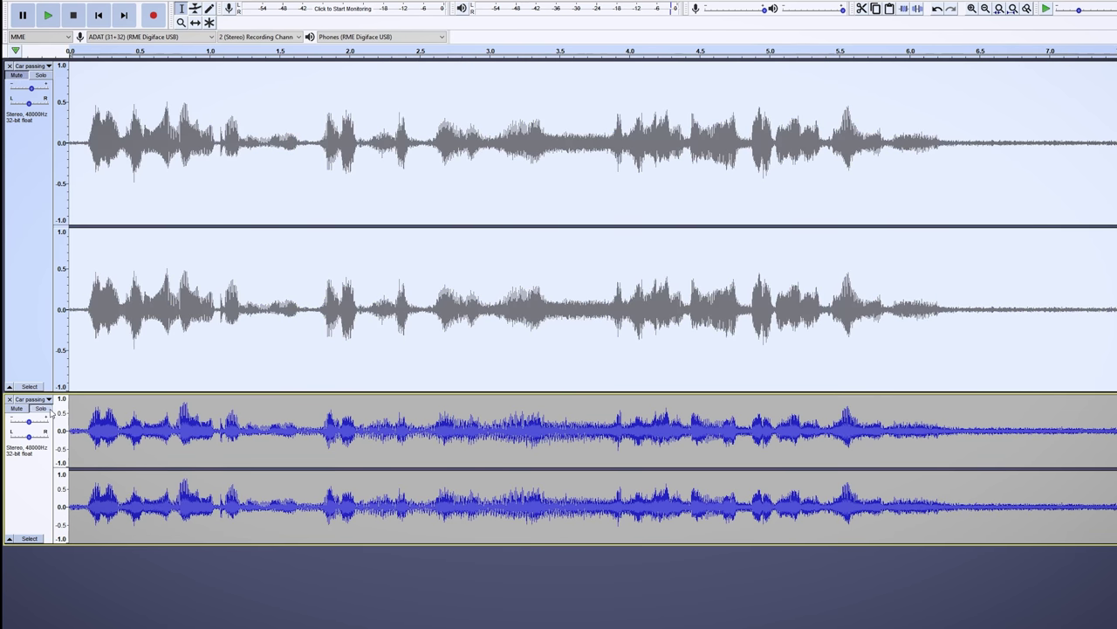
key(space)
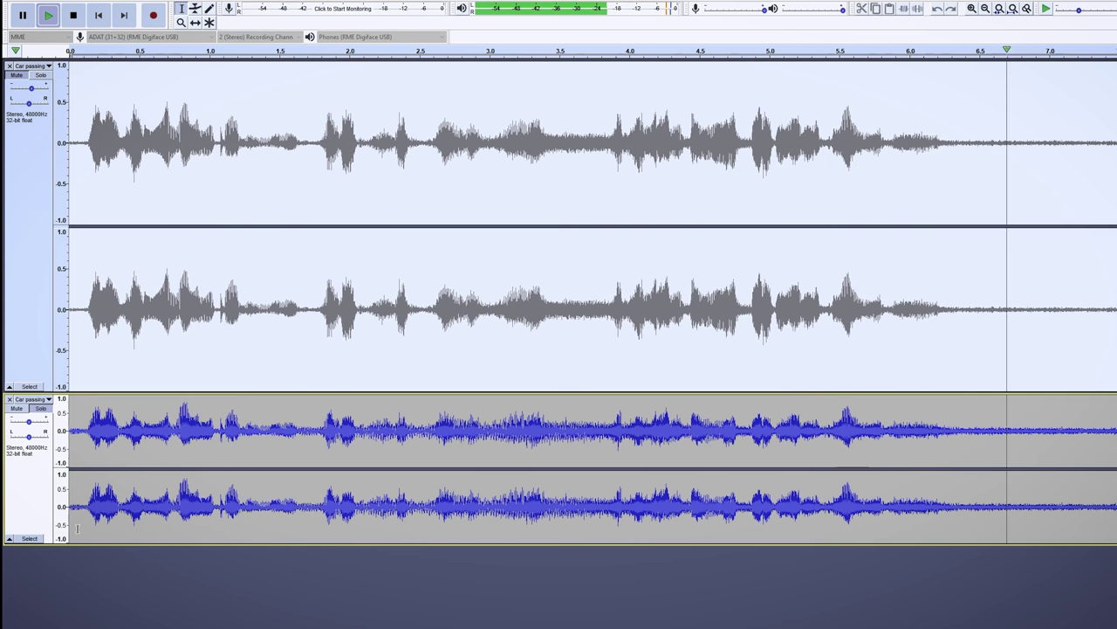
click(40, 410)
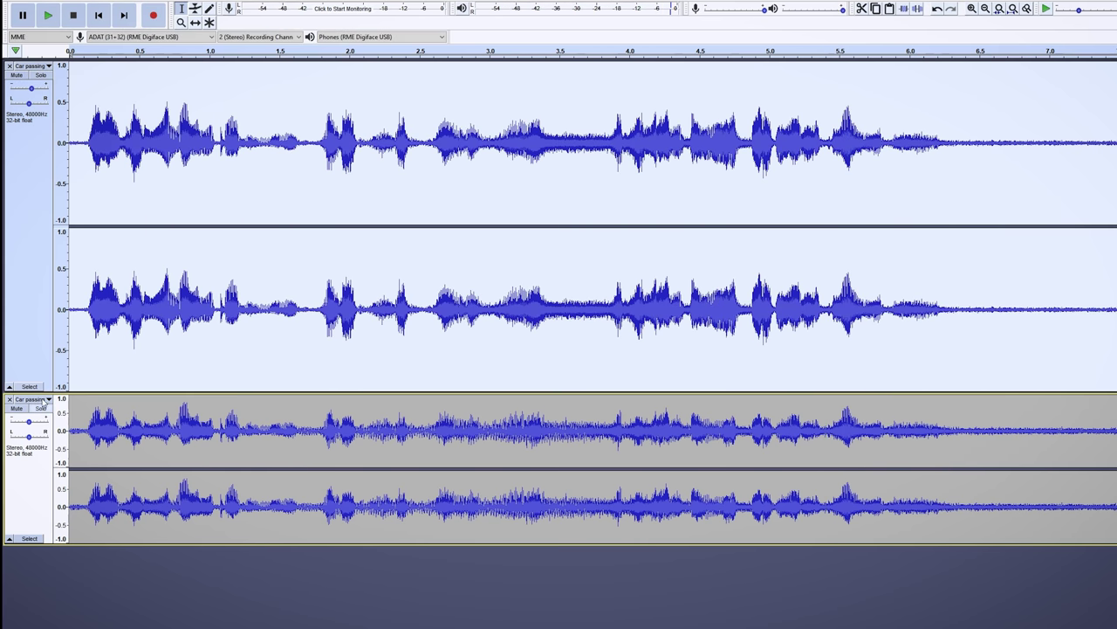
click(41, 76)
click(92, 83)
key(space)
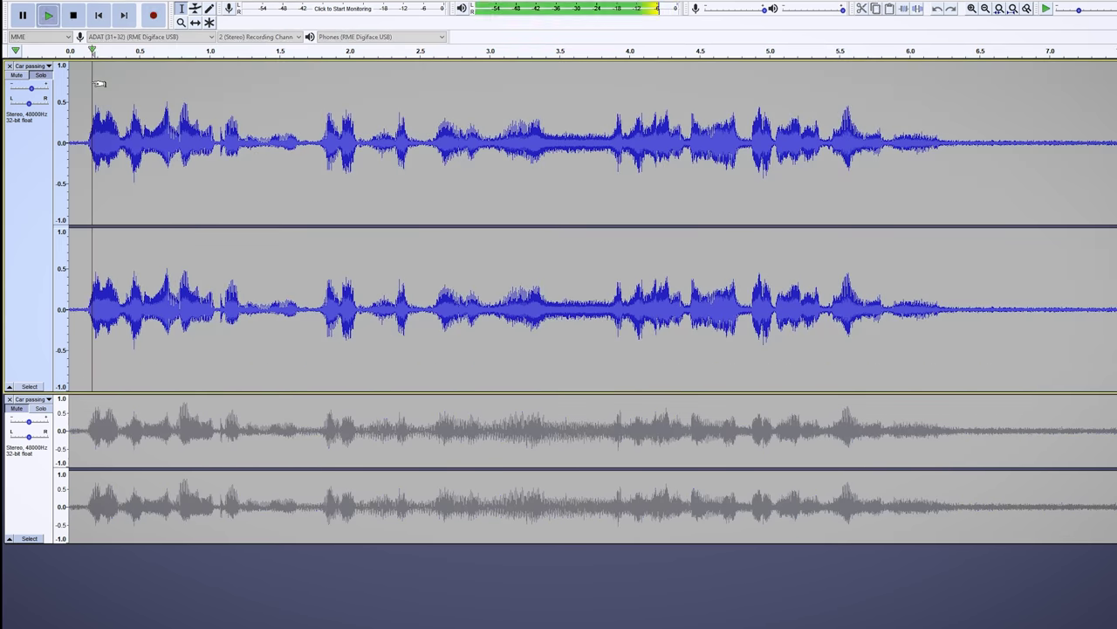